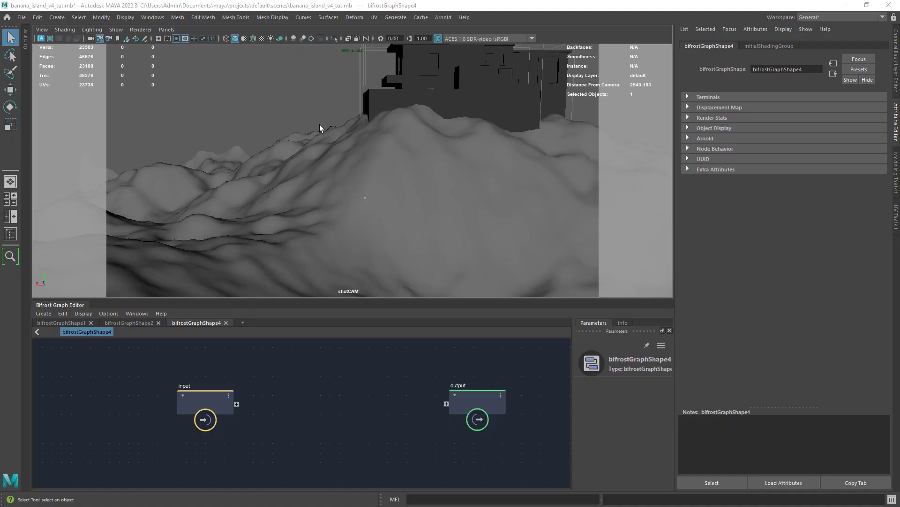
Step: Examine the terrain and building from the perspective camera and return to the shotCAM view
click(297, 121)
key(space)
key(space)
scroll(405, 185, down, 5)
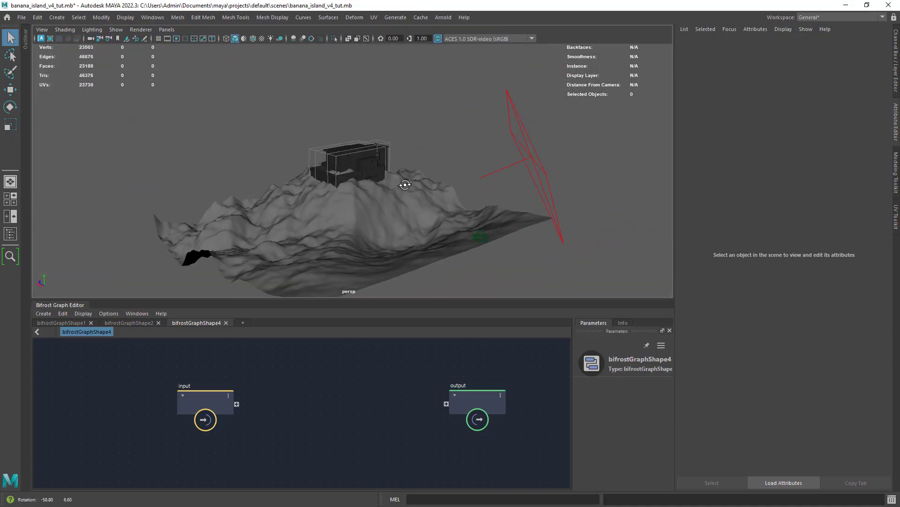
alt+drag(405, 184, 347, 188)
right_drag(46, 39, 74, 86)
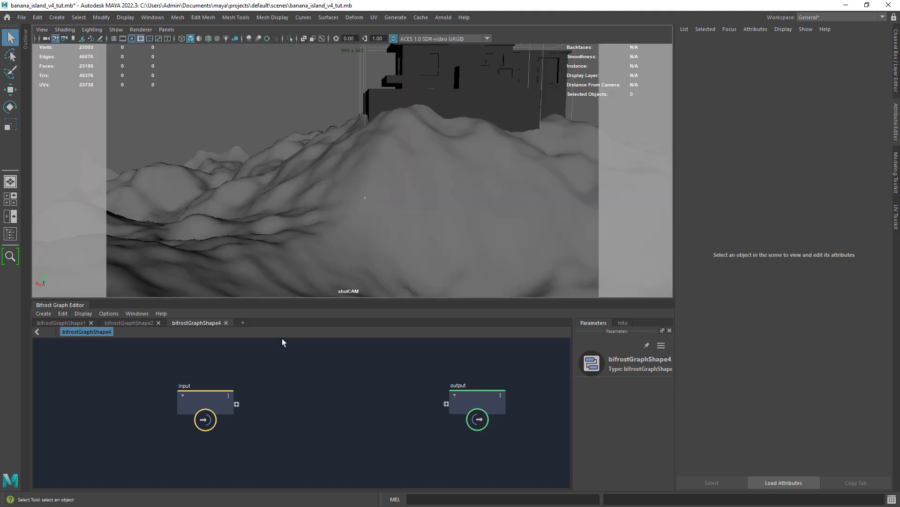
Step: Add the Banana_Plant_01, Banana_Plant_02 and Banana_Plant_03 meshes to the Bifrost graph as input nodes and delete the empty input node
scroll(280, 380, up, 2)
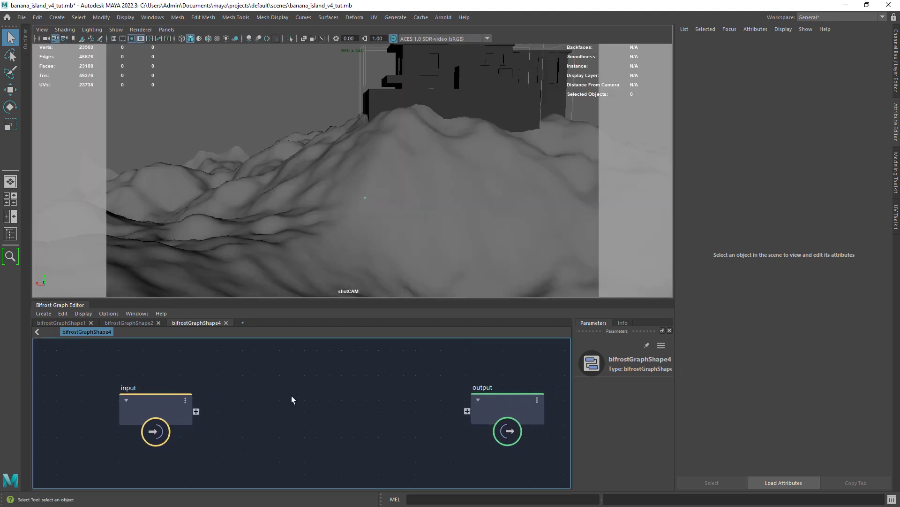
click(25, 40)
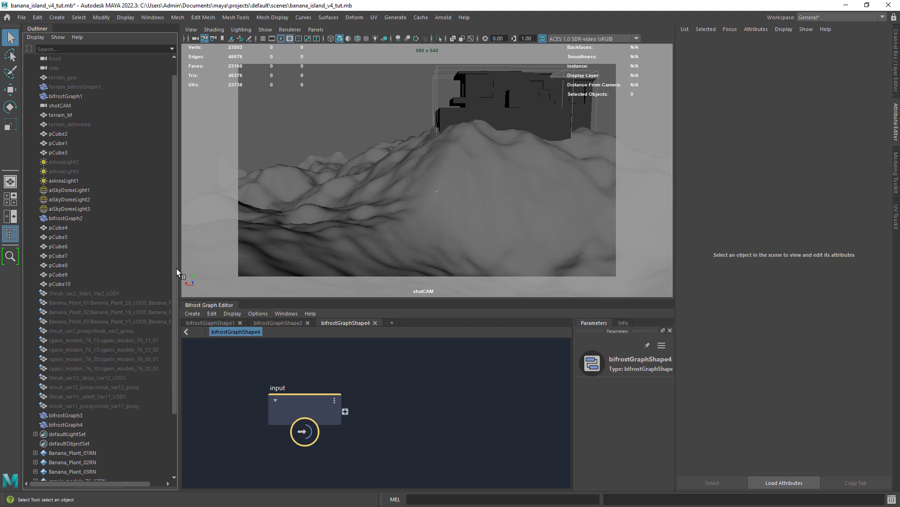
drag(98, 293, 215, 413)
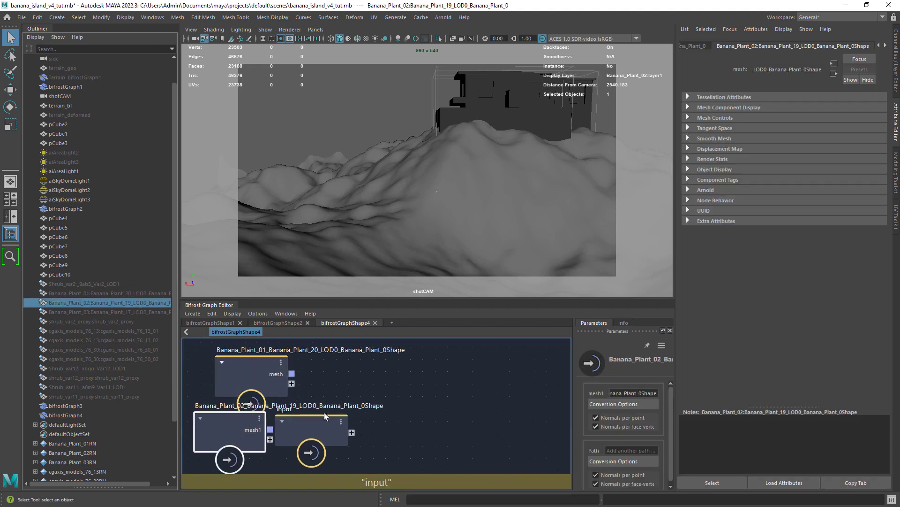
click(131, 312)
middle_drag(131, 312, 285, 441)
drag(285, 440, 221, 464)
click(313, 427)
key(Delete)
scroll(394, 429, down, 3)
drag(263, 396, 259, 408)
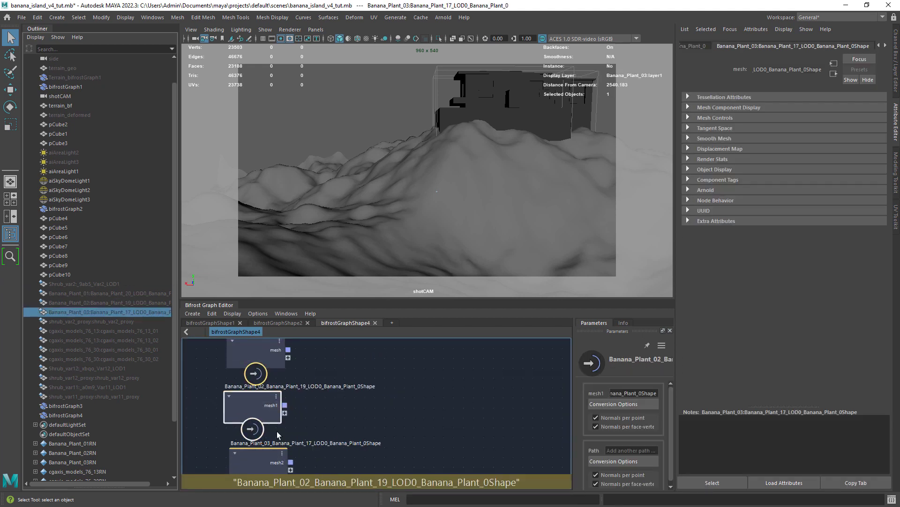
Step: Replace the graph's output node with a terminal node placed beside the plant inputs
drag(559, 391, 478, 398)
alt+middle_drag(477, 398, 496, 415)
scroll(496, 415, up, 3)
key(Delete)
right_drag(496, 415, 433, 406)
scroll(432, 406, down, 1)
drag(433, 411, 458, 393)
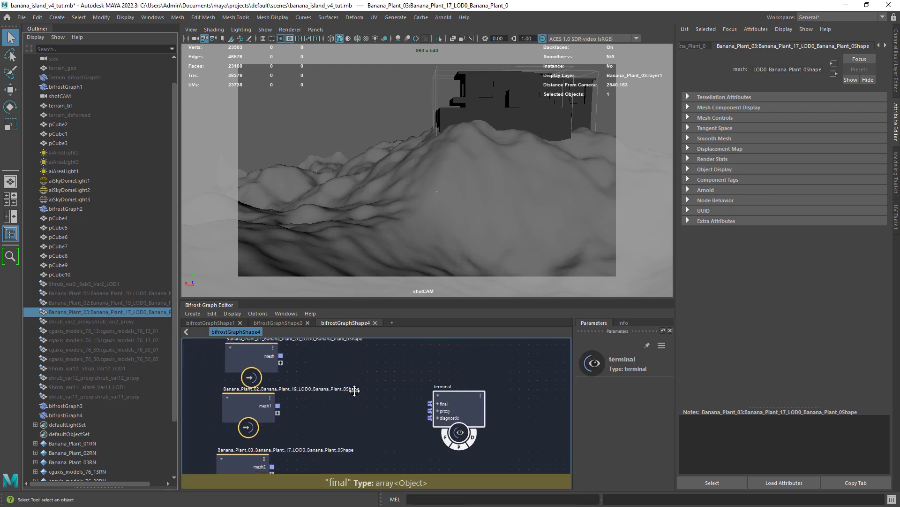
Step: Add the custom_scatter_cgs_WIP compound to the graph between the plant inputs and the terminal
scroll(347, 403, down, 1)
key(Tab)
text(cus)
key(Down)
key(Return)
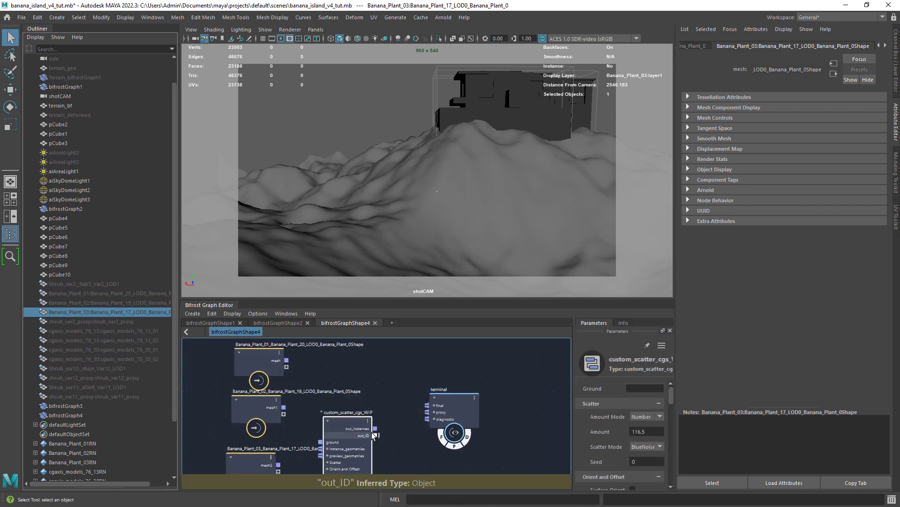
drag(359, 423, 386, 376)
Step: Bring the terrain_bf mesh into the graph as an input and hide the original in the scene
alt+middle_drag(310, 378, 296, 417)
click(81, 106)
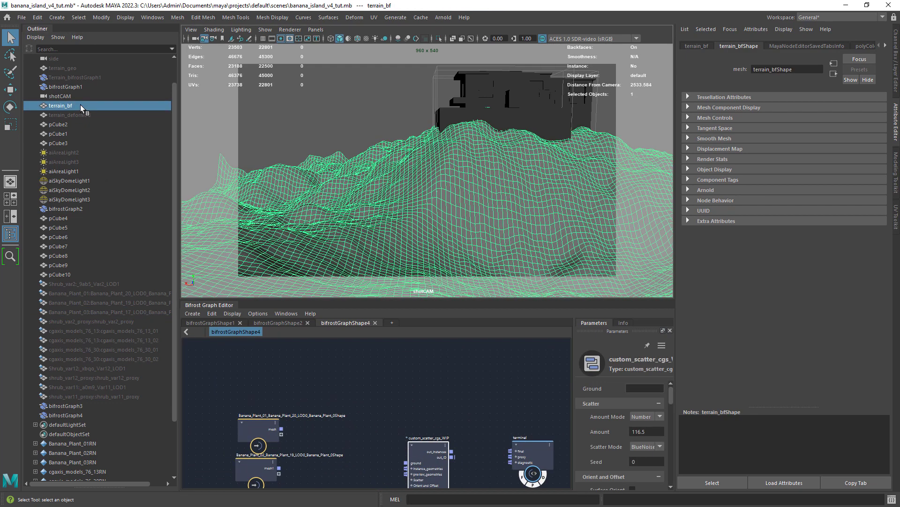
click(359, 182)
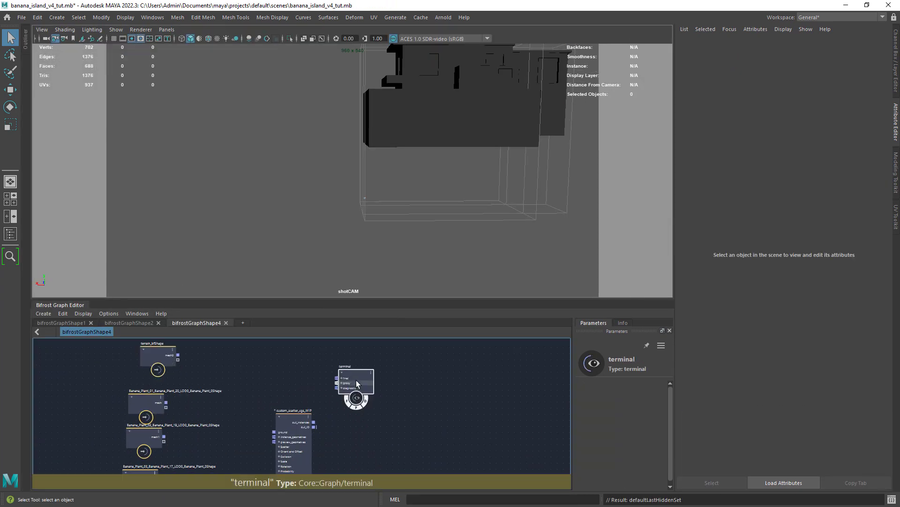
Step: Connect the terrain mesh to the scatter compound's ground port and the terminal's proxy port
alt+middle_drag(314, 426, 328, 402)
drag(303, 400, 274, 380)
scroll(238, 407, up, 4)
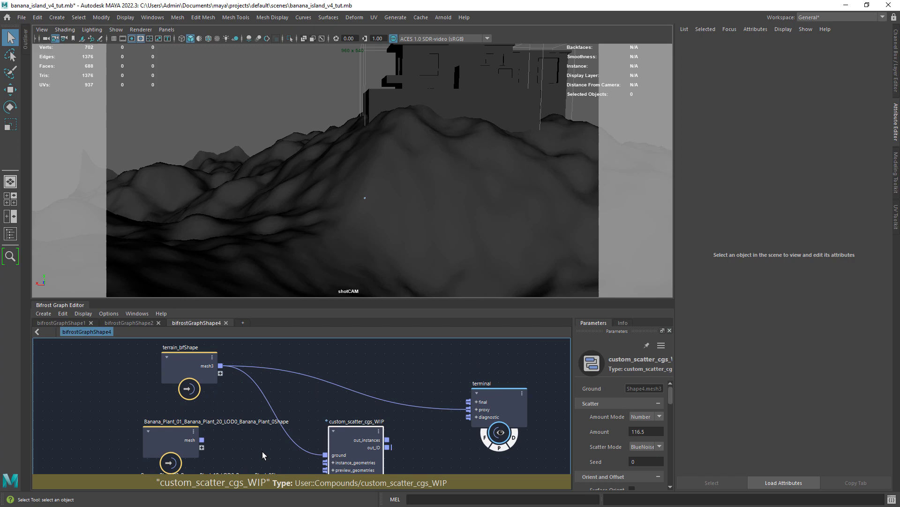
Step: Connect the three banana plant meshes to the scatter compound's instance_geometries port
alt+middle_drag(284, 471, 246, 435)
drag(164, 402, 288, 426)
alt+middle_drag(187, 453, 209, 409)
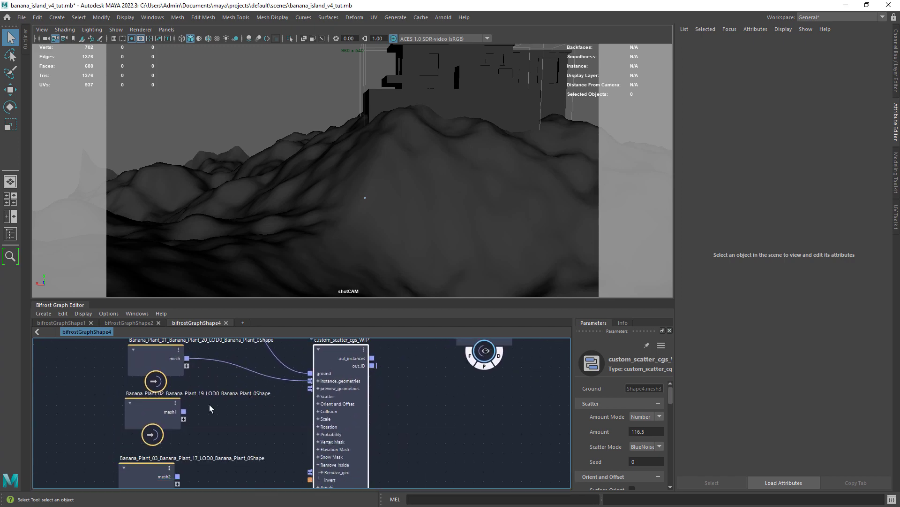
drag(304, 390, 305, 388)
alt+middle_drag(197, 455, 210, 405)
drag(189, 426, 275, 398)
Step: Connect the scatter compound's out_instances to the terminal's proxy port
alt+middle_drag(354, 396, 315, 450)
scroll(309, 420, up, 2)
drag(299, 427, 383, 386)
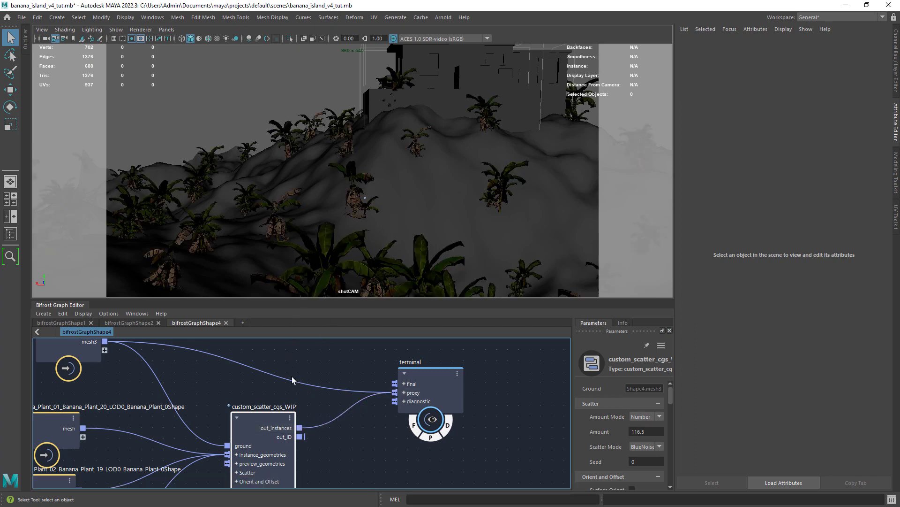
Step: Raise the scatter Amount to 319.1
scroll(326, 428, down, 1)
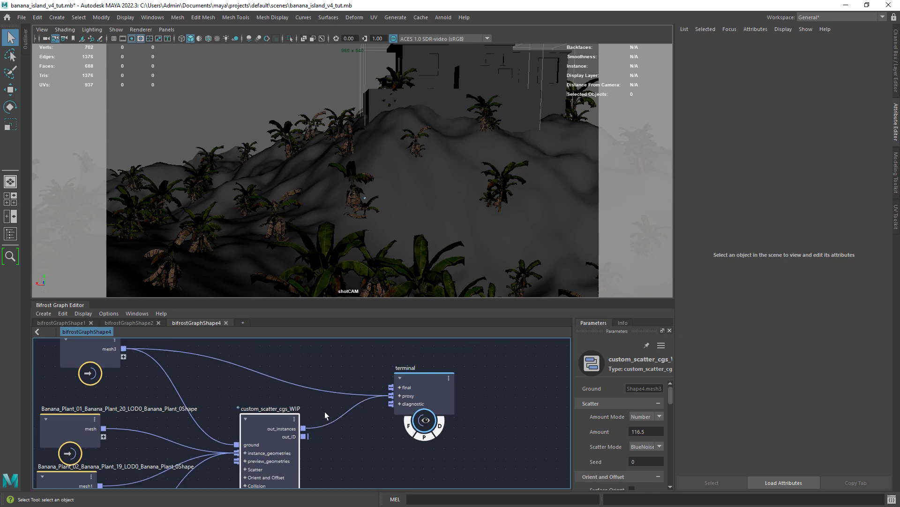
scroll(366, 440, down, 1)
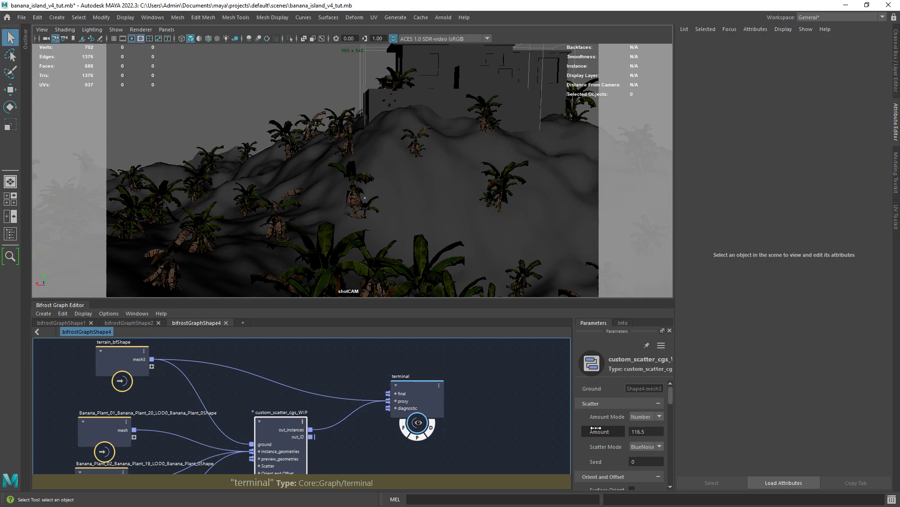
drag(596, 427, 558, 377)
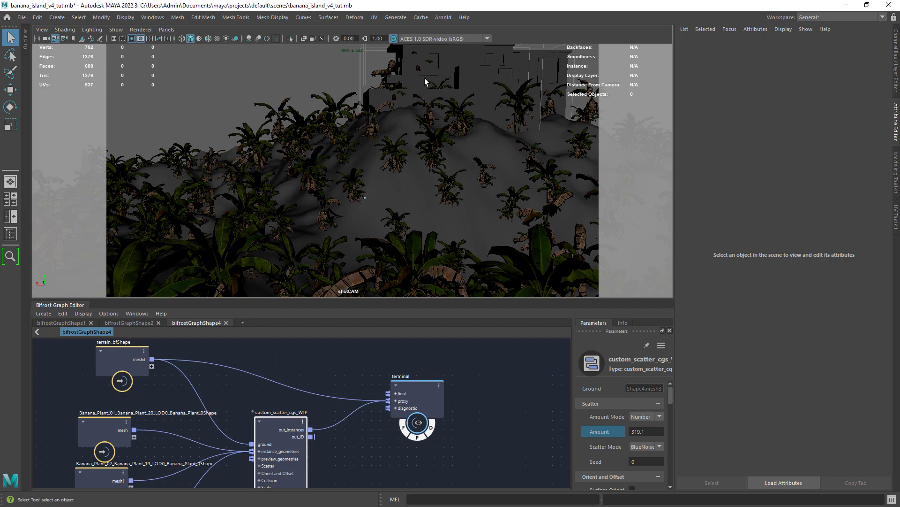
Step: Select the layer3 cube pCube10 enclosing the building and add it to the graph as an input node
key(space)
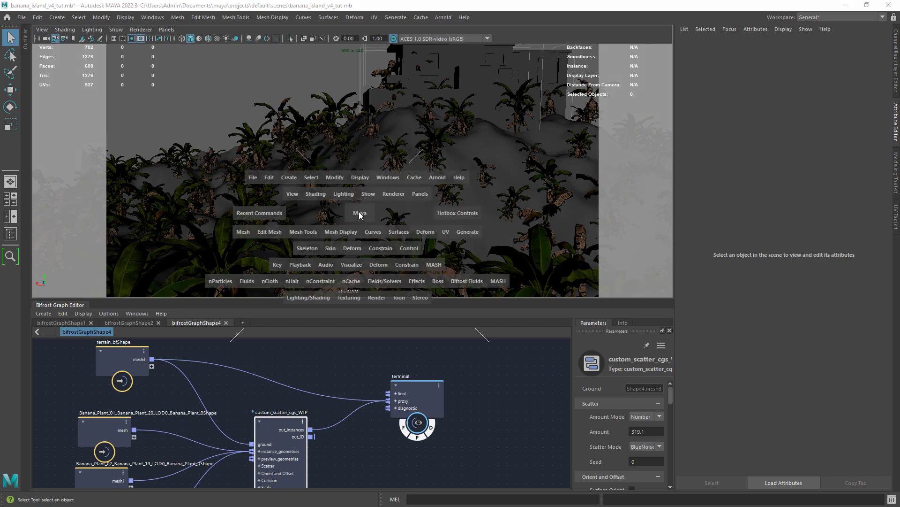
drag(359, 212, 418, 227)
scroll(412, 255, up, 3)
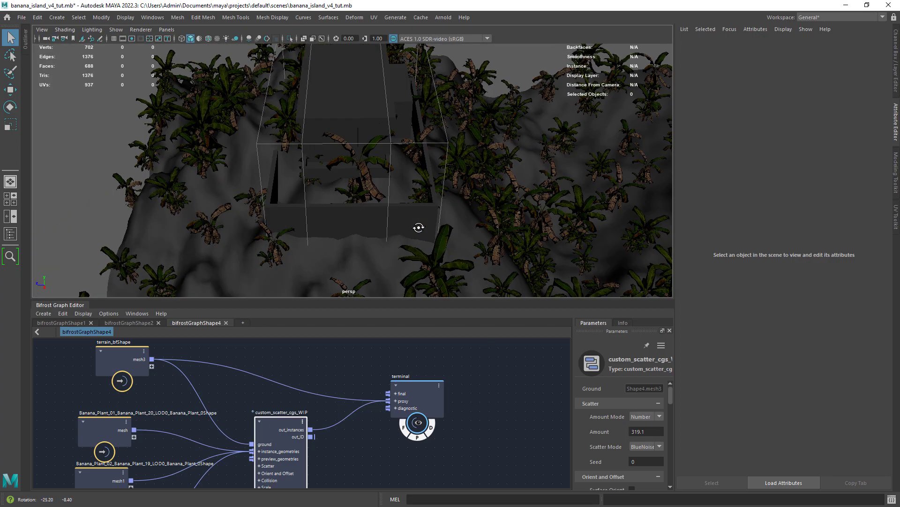
alt+right_drag(367, 180, 375, 178)
alt+drag(375, 179, 379, 113)
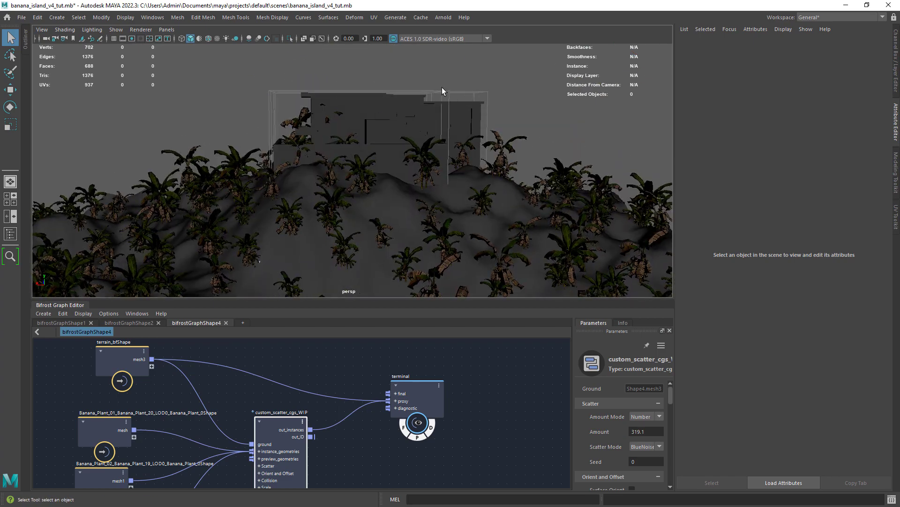
click(887, 84)
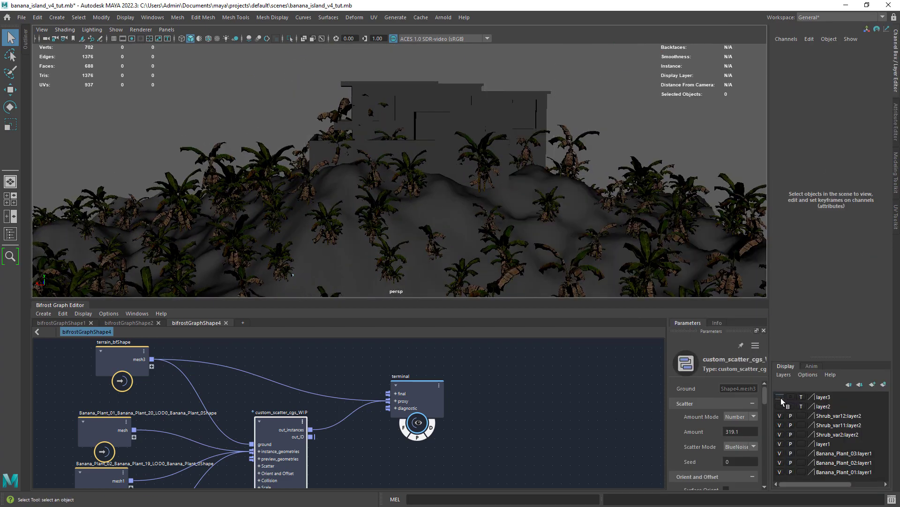
right_click(817, 399)
click(814, 319)
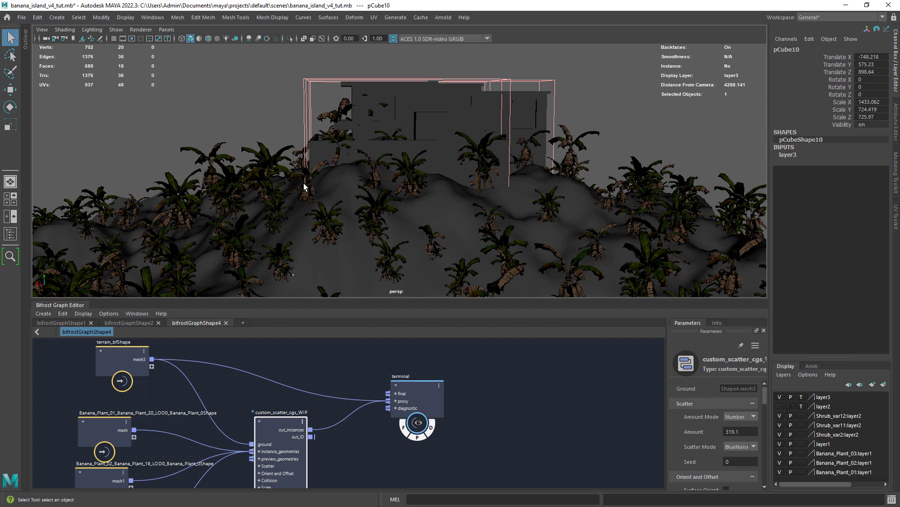
click(26, 50)
scroll(516, 398, down, 3)
middle_drag(483, 367, 439, 368)
middle_drag(60, 275, 368, 311)
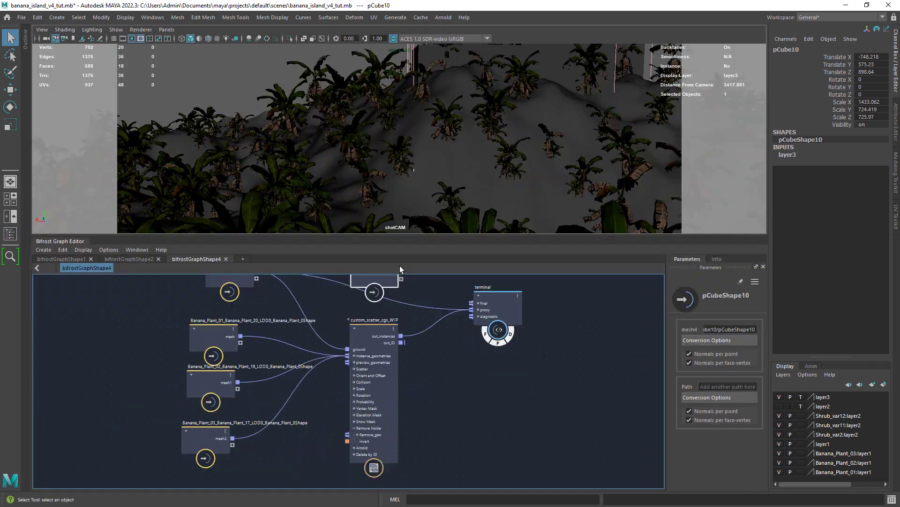
Step: Connect the pCubeShape10 mesh to the scatter compound's Remove_geo port and check the building area in perspective
click(399, 301)
scroll(354, 431, up, 2)
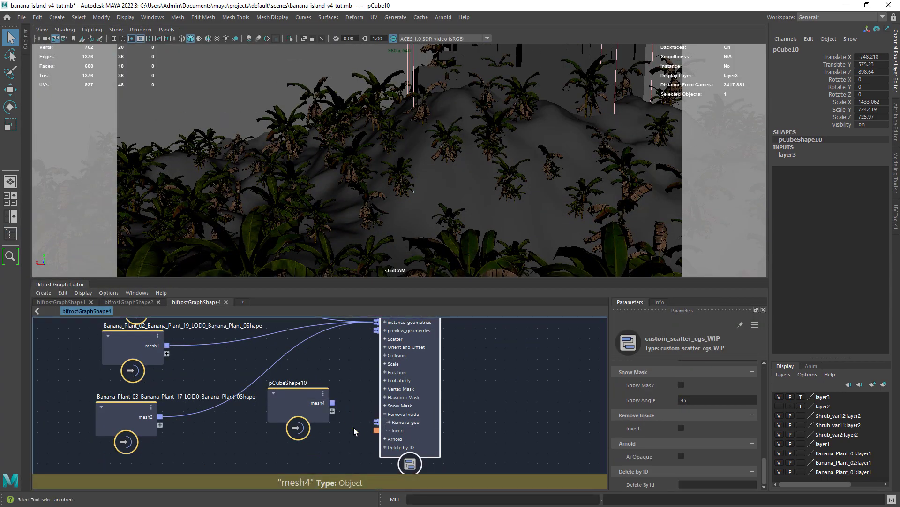
drag(376, 425, 377, 422)
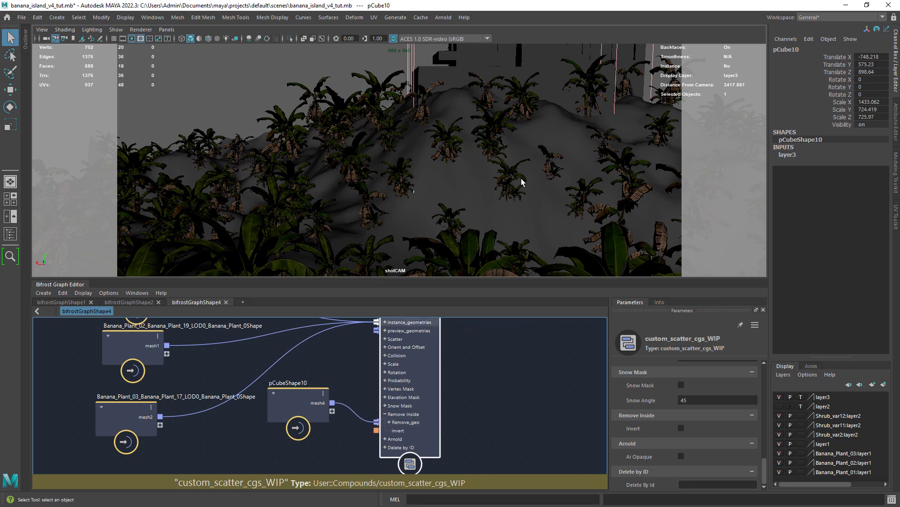
click(380, 160)
key(space)
drag(380, 160, 383, 144)
alt+drag(384, 144, 401, 186)
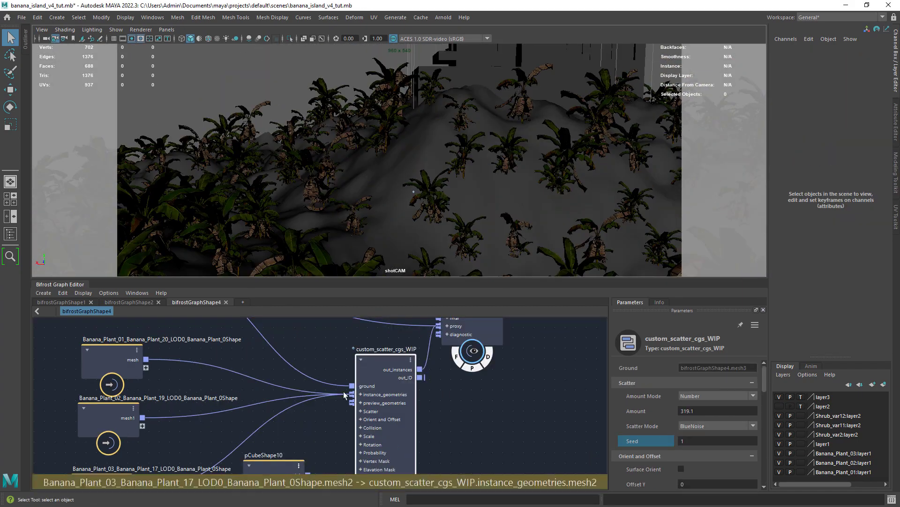
Step: Move the terminal node farther from the scatter compound and select the compound for parameter editing
scroll(470, 375, down, 4)
drag(471, 364, 512, 342)
scroll(469, 399, up, 1)
click(404, 359)
Step: Try Surface Orient on the scattered plants, toggling it on and off
drag(764, 386, 765, 394)
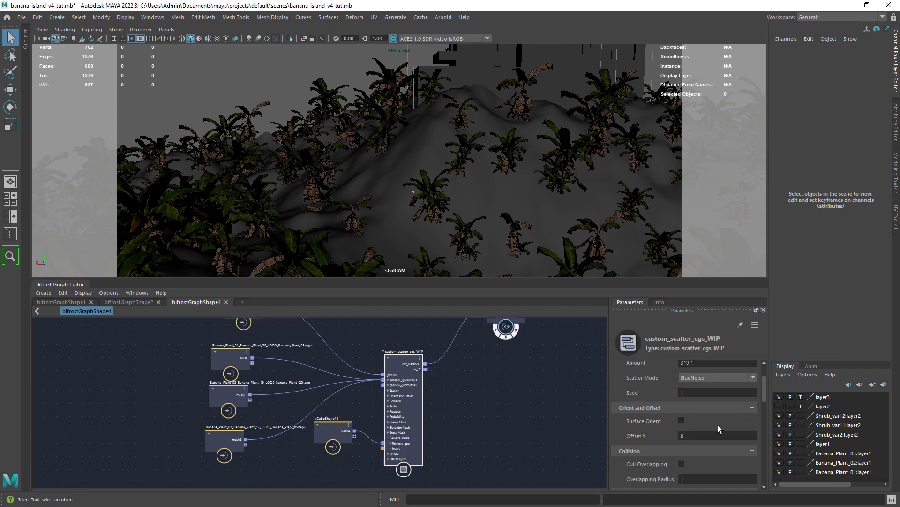
click(682, 421)
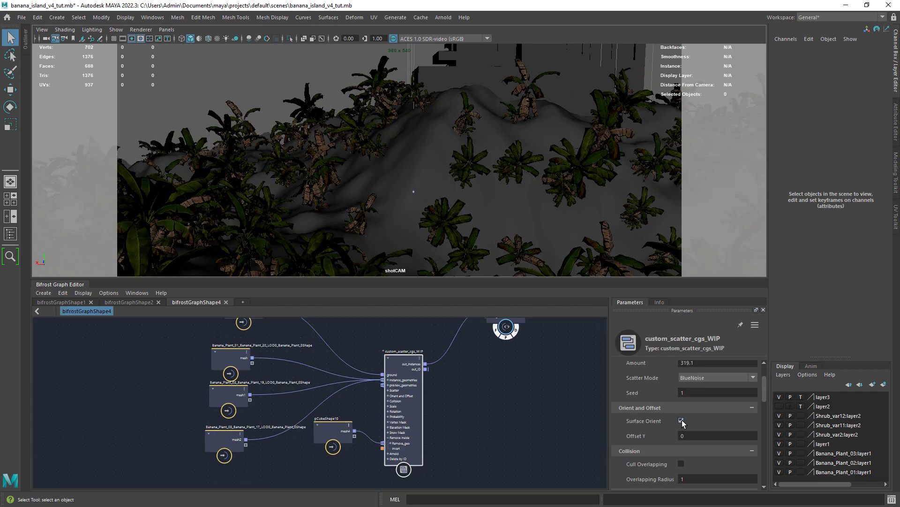
click(682, 420)
click(682, 420)
click(682, 421)
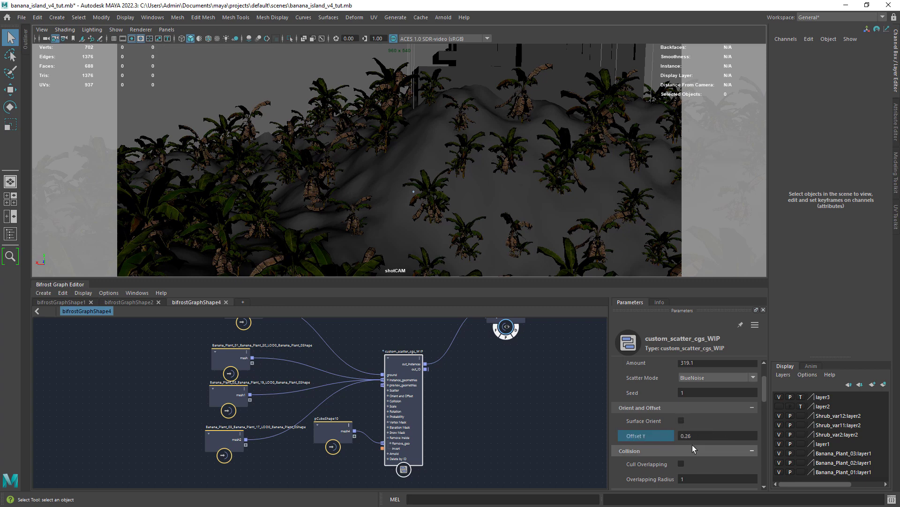
Step: Try raising the scatter's Offset Y to 10 and 100
key(Return)
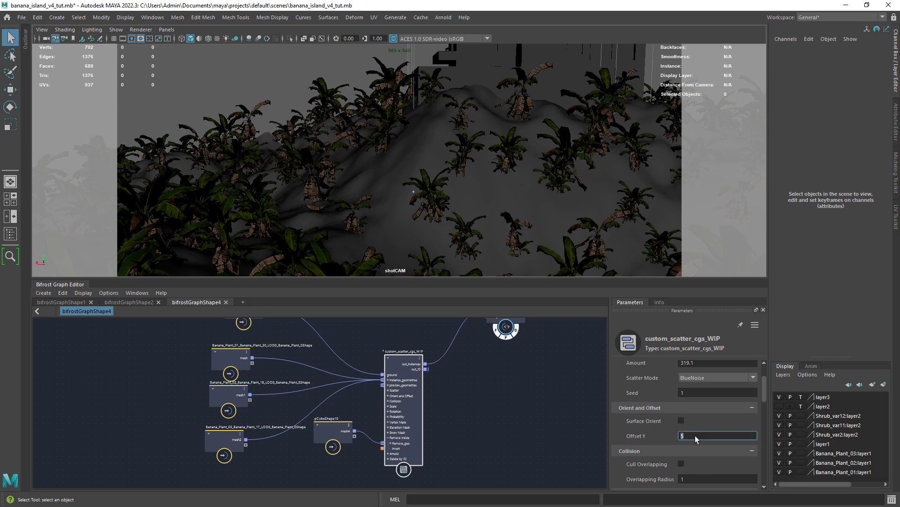
text(10)
key(Return)
text(100)
key(Return)
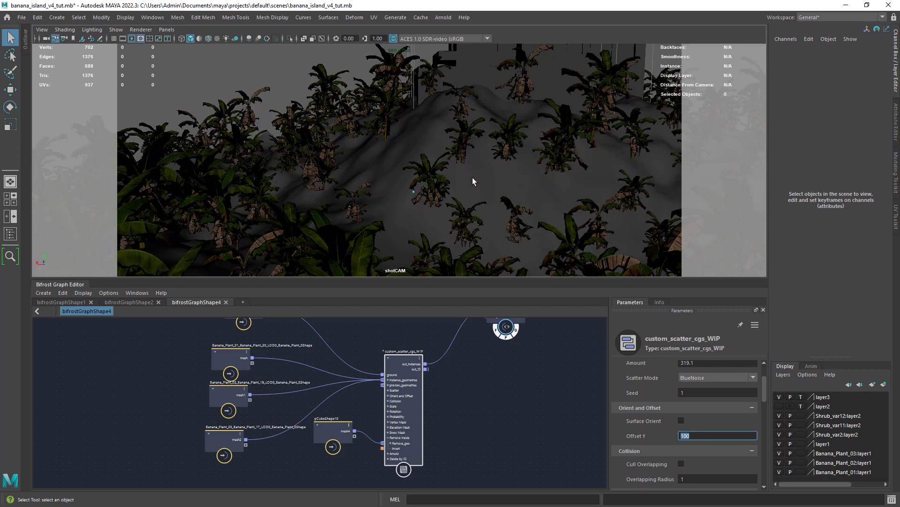
Step: Turn on Two Sided Lighting in the perspective view and view the plants near the ground
click(486, 192)
key(space)
key(space)
alt+drag(487, 192, 473, 202)
alt+middle_drag(473, 201, 506, 259)
click(92, 29)
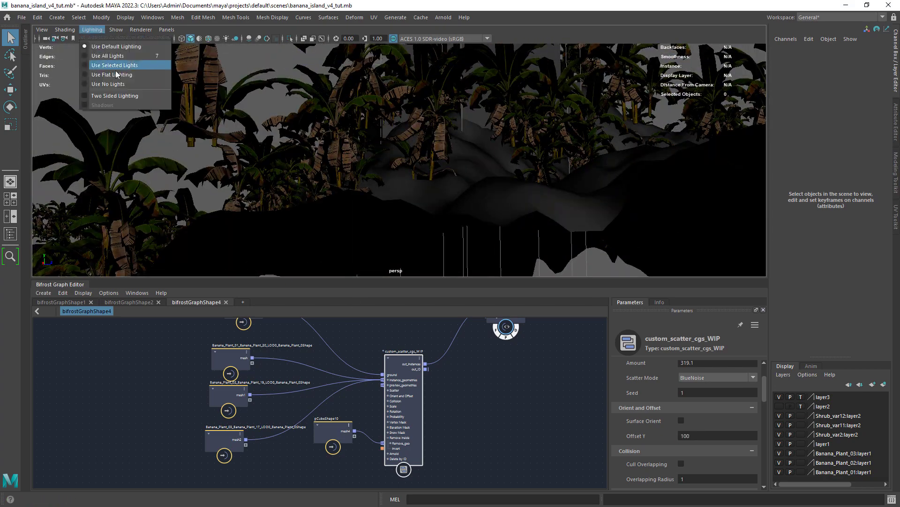
click(117, 95)
alt+drag(437, 196, 435, 200)
alt+middle_drag(435, 200, 419, 208)
Step: Try an Offset Y of -100 on the scattered plants
double_click(685, 436)
text(-100)
key(Return)
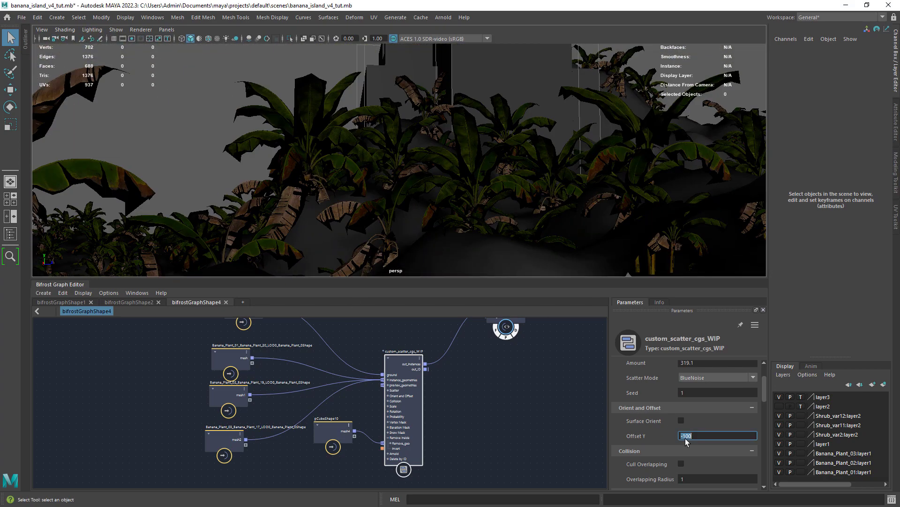
Step: Adjust the scatter's Offset Y to -8.901 to sink the plants slightly into the terrain
alt+right_drag(473, 188, 444, 214)
drag(643, 435, 769, 424)
click(703, 437)
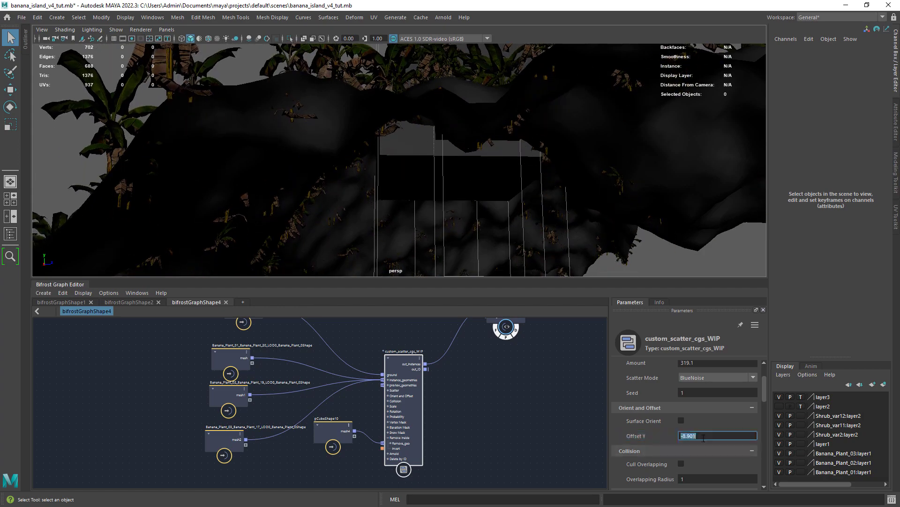
Step: Increase the scatter Amount to cover the terrain more densely with banana plants
alt+right_drag(536, 235, 505, 191)
alt+drag(505, 191, 539, 235)
alt+right_drag(540, 234, 623, 283)
drag(764, 389, 765, 379)
drag(636, 412, 731, 411)
alt+middle_drag(572, 188, 648, 225)
Step: Enable Cull Overlapping for the scatter and raise the Overlapping Radius to 81.78
drag(765, 388, 768, 411)
scroll(767, 411, down, 2)
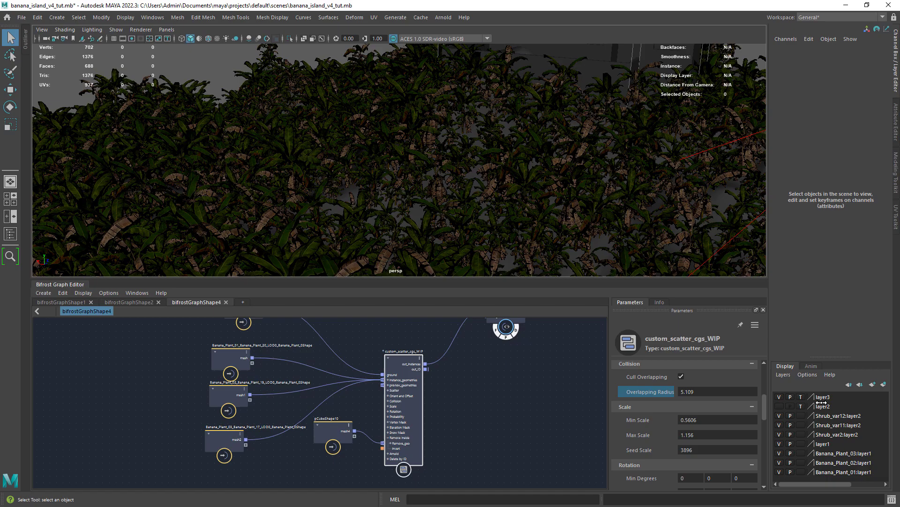
drag(646, 392, 619, 392)
alt+right_drag(624, 220, 586, 191)
alt+drag(587, 191, 605, 206)
drag(764, 412, 765, 415)
alt+right_drag(563, 211, 607, 261)
alt+drag(606, 261, 619, 211)
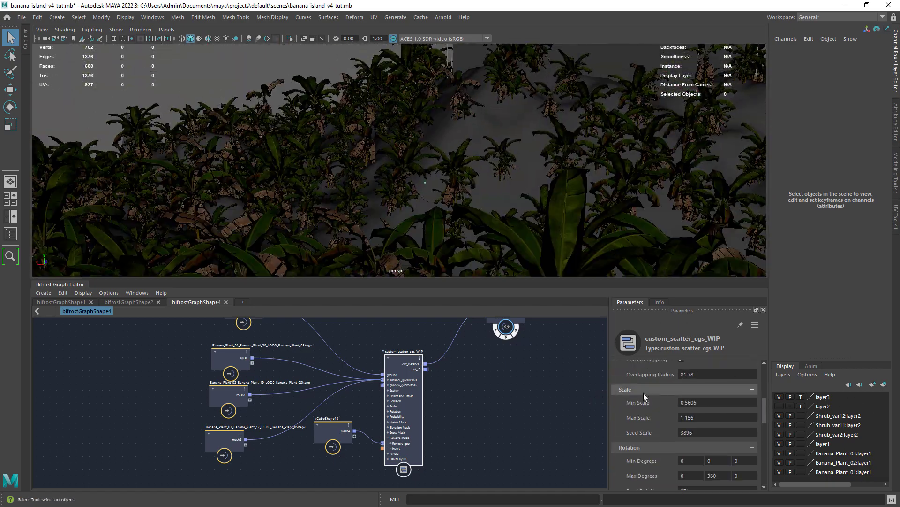
Step: Lower the scatter's Min Scale to about 0.53 and Max Scale to 0.5808, and set Seed Rotation to 1782
drag(643, 403, 560, 406)
drag(655, 419, 620, 421)
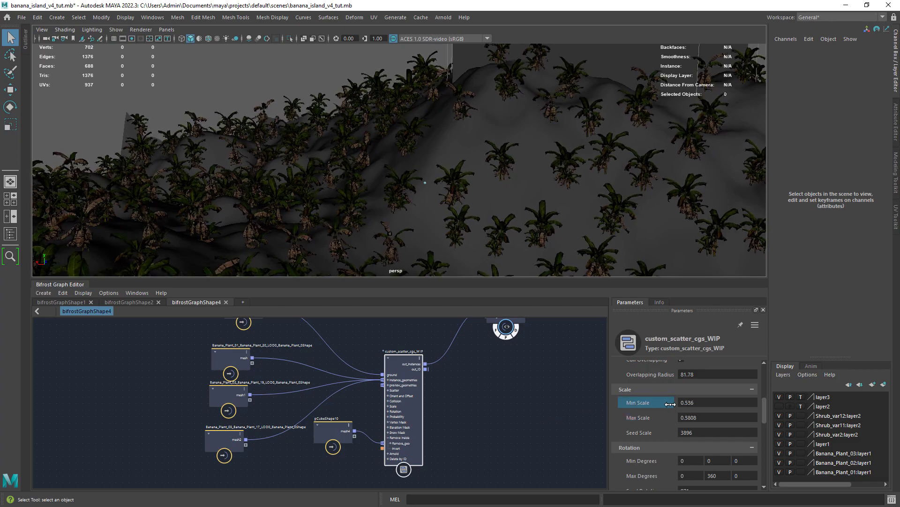
scroll(651, 432, down, 4)
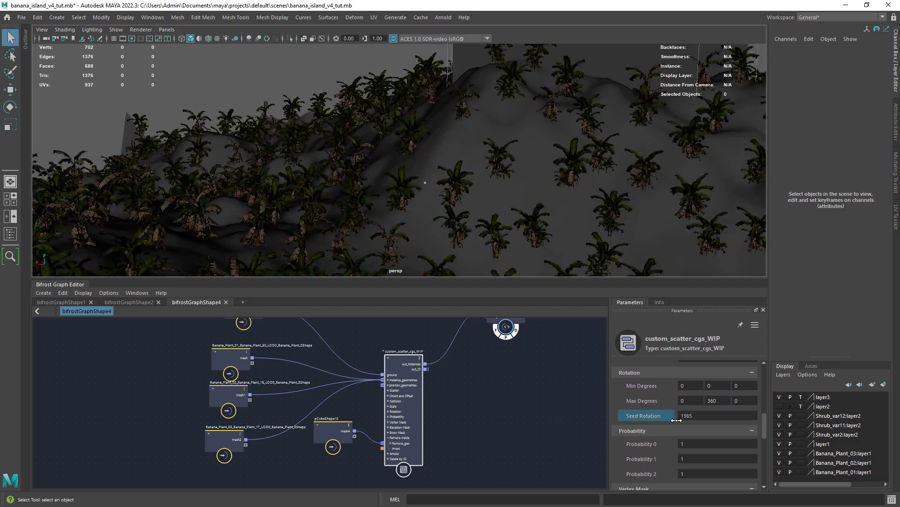
drag(653, 407, 720, 407)
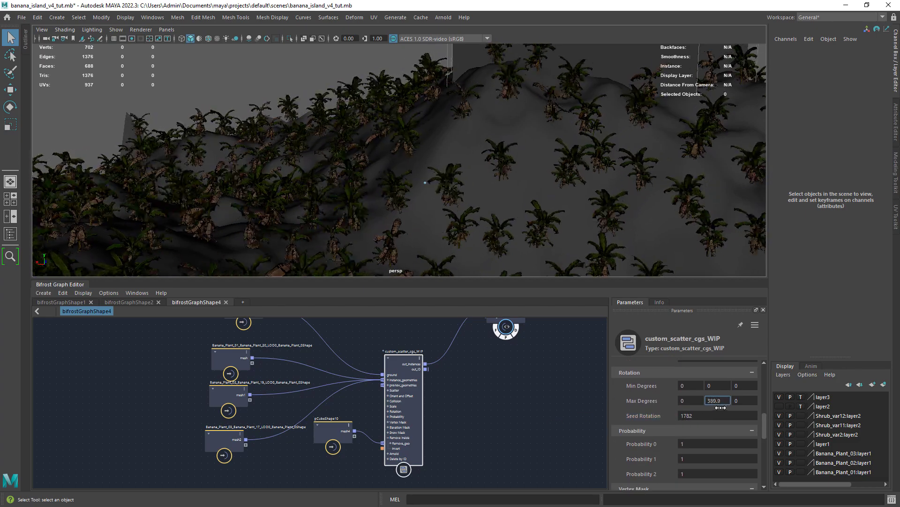
Step: Set the plant variants' weights to Probability 0 at 0.1728, Probability 1 at 1.046 and Probability 2 at 1.209
scroll(643, 394, down, 3)
scroll(484, 185, up, 4)
alt+middle_drag(484, 185, 462, 131)
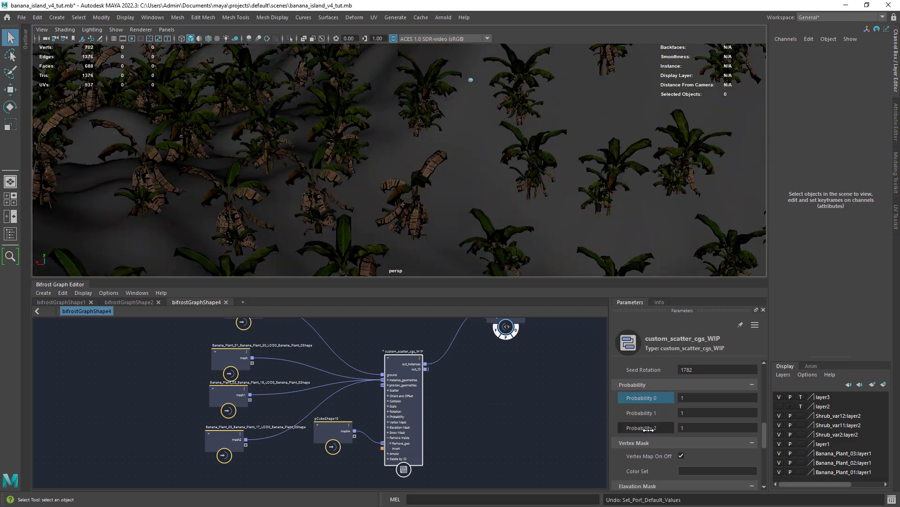
drag(652, 398, 566, 407)
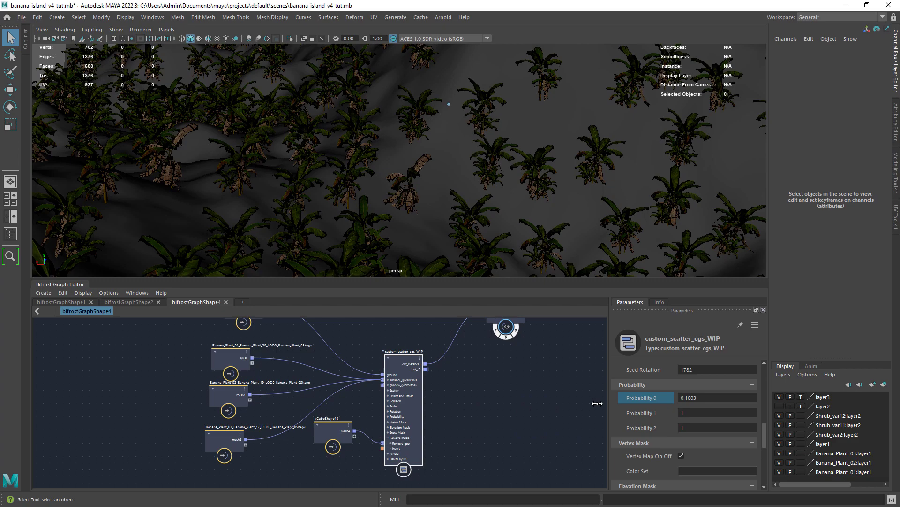
scroll(657, 250, down, 3)
alt+middle_drag(657, 249, 647, 276)
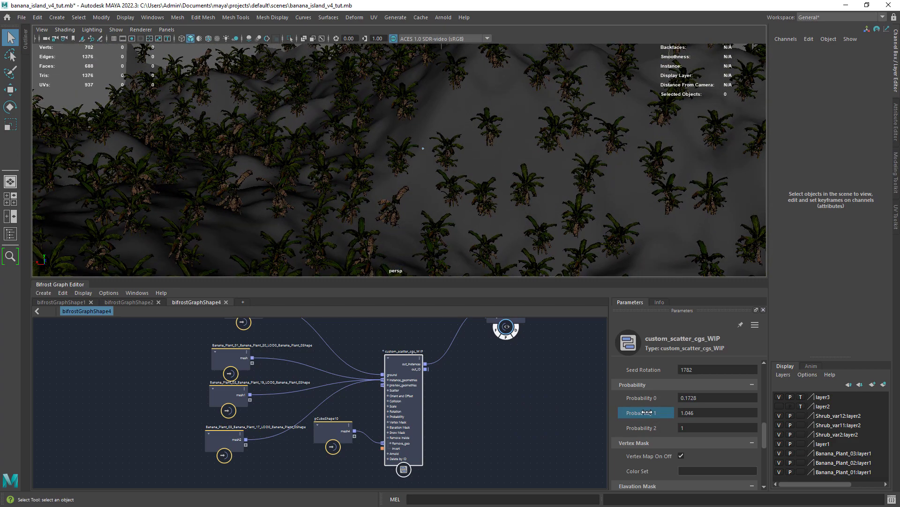
scroll(685, 423, down, 3)
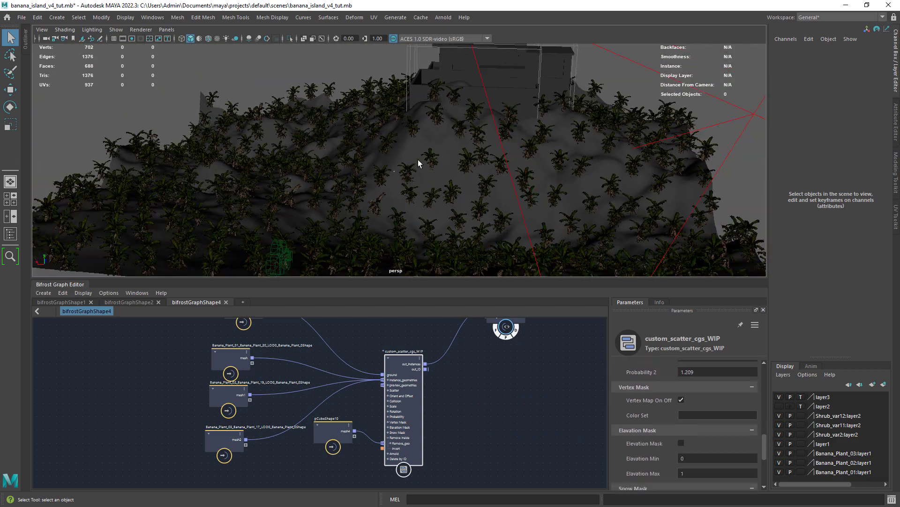
Step: Hide the terrain_bf mesh and connect the terrain node's mesh output to the terminal's proxy input
alt+drag(448, 129, 451, 155)
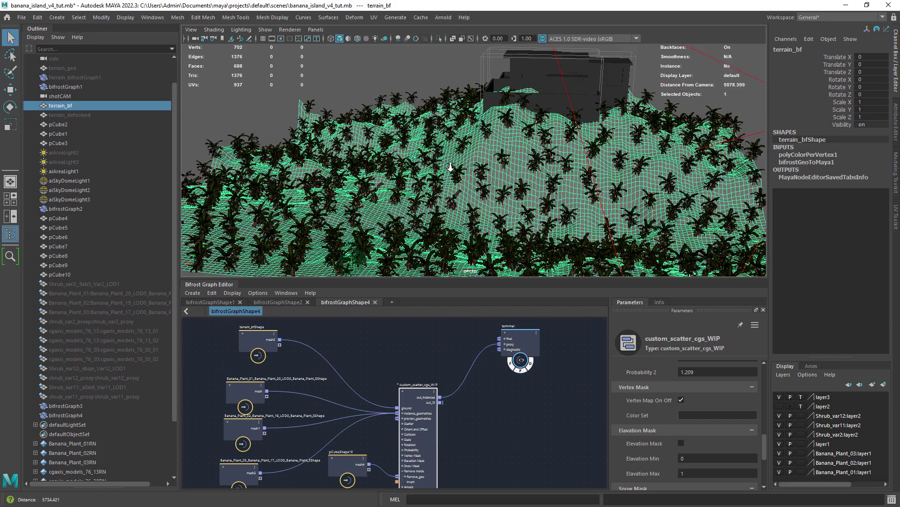
right_drag(451, 155, 520, 412)
alt+drag(462, 169, 469, 202)
scroll(462, 185, up, 3)
click(272, 18)
click(284, 251)
click(449, 183)
click(448, 274)
click(526, 323)
key(ctrl+h)
drag(279, 339, 500, 343)
Step: Set the first scatter's Vertex Mask Color Set to bananas_2_mask
click(35, 37)
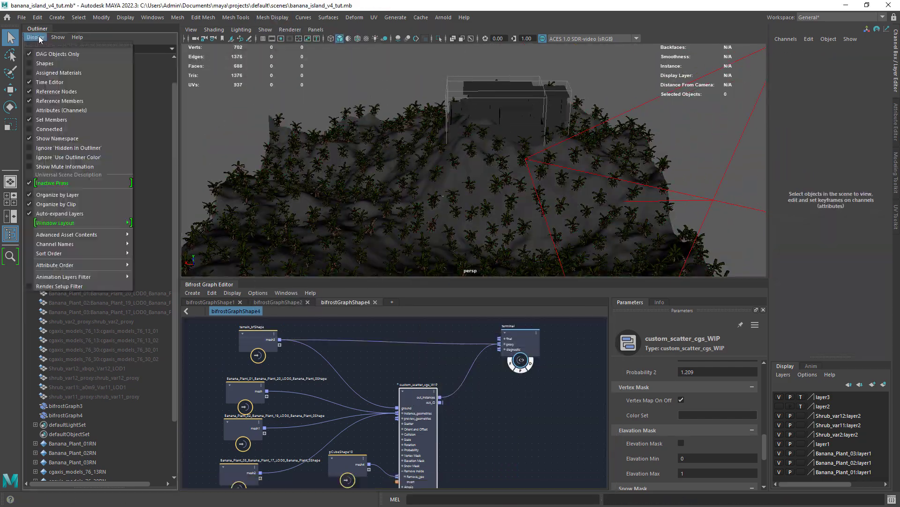
click(38, 29)
scroll(371, 351, up, 2)
key(Return)
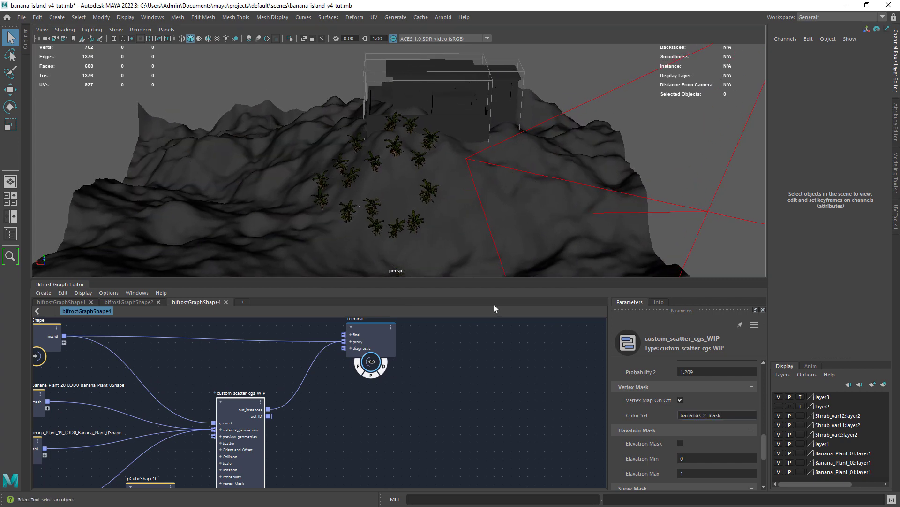
Step: Toggle Vertex Map On Off to compare masked and full scattering, leave it enabled and clear the Color Set
click(681, 401)
click(682, 400)
click(681, 401)
click(681, 400)
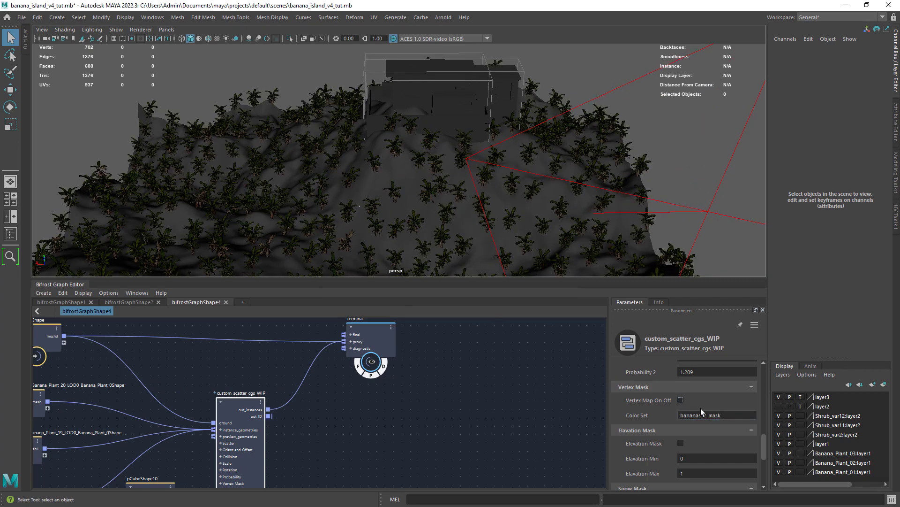
key(Return)
Step: Duplicate the scatter compound and connect the three banana plant meshes to the copy's instance_geometries
scroll(362, 422, down, 1)
middle_drag(324, 465, 363, 433)
scroll(359, 412, down, 1)
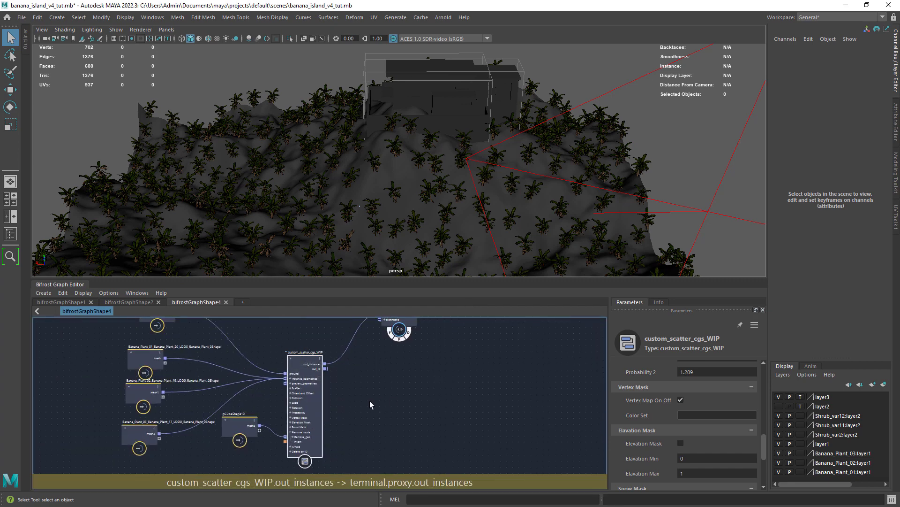
key(ctrl+d)
scroll(185, 373, up, 3)
drag(155, 350, 489, 421)
drag(152, 401, 489, 421)
drag(146, 466, 489, 421)
Step: Move the terminal node aside and connect the duplicated scatter's out_instances to its proxy input
scroll(485, 420, down, 2)
drag(399, 345, 472, 355)
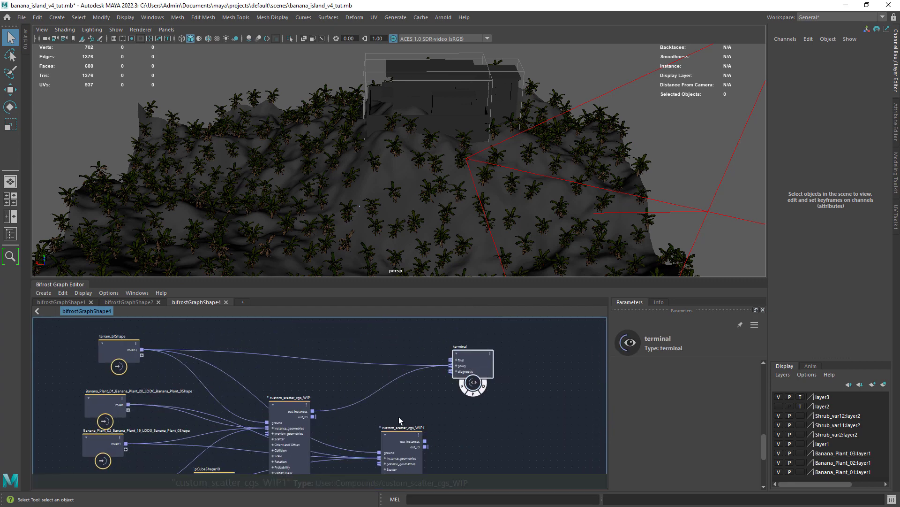
drag(424, 442, 460, 344)
Step: Set the duplicated scatter's Vertex Mask Color Set to bananas_2_mask
middle_drag(396, 413, 396, 359)
click(376, 387)
click(694, 416)
key(ctrl+v)
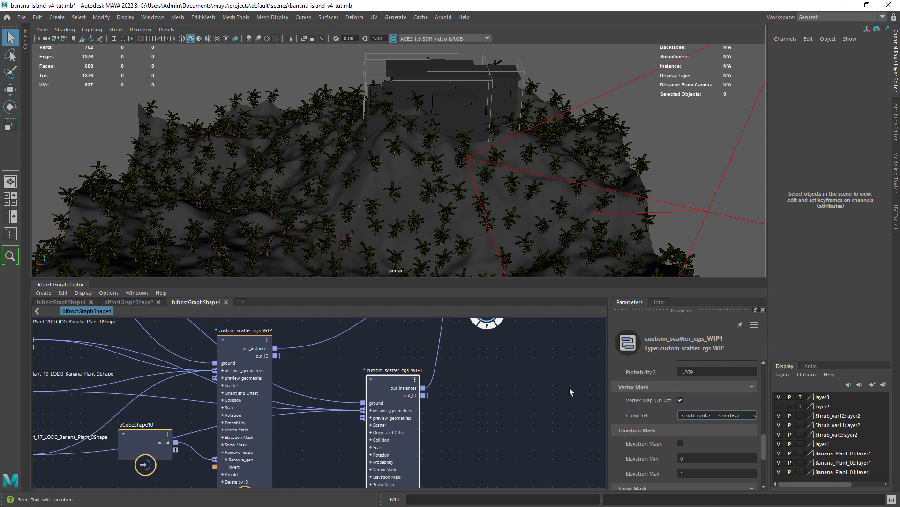
scroll(570, 391, up, 1)
click(696, 415)
key(ctrl+a)
key(BackSpace)
text(bananas_2_mask)
key(Return)
Step: Reduce the masked scatter's Overlapping Radius to 38.13 for a denser cluster of banana plants
scroll(418, 360, down, 3)
middle_drag(415, 361, 405, 390)
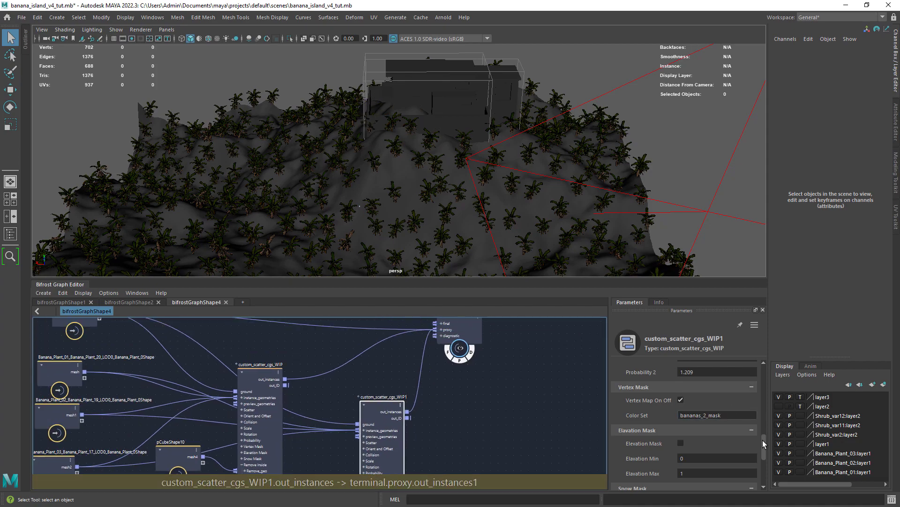
drag(764, 444, 764, 377)
scroll(669, 438, down, 3)
alt+drag(512, 211, 417, 218)
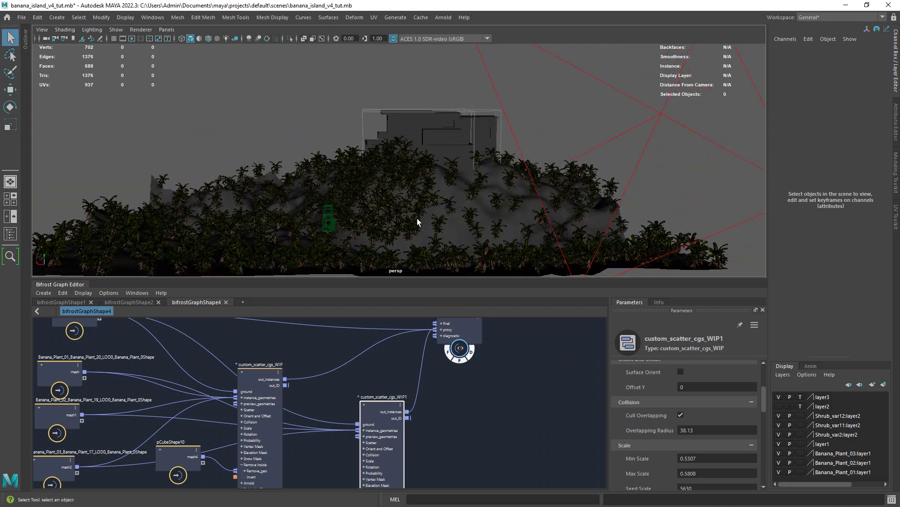
Step: Insert a cull_points node between the first scatter's out_instances and the terminal's proxy input
middle_drag(364, 375, 342, 409)
click(338, 349)
key(Tab)
text(cul)
key(Down)
key(Return)
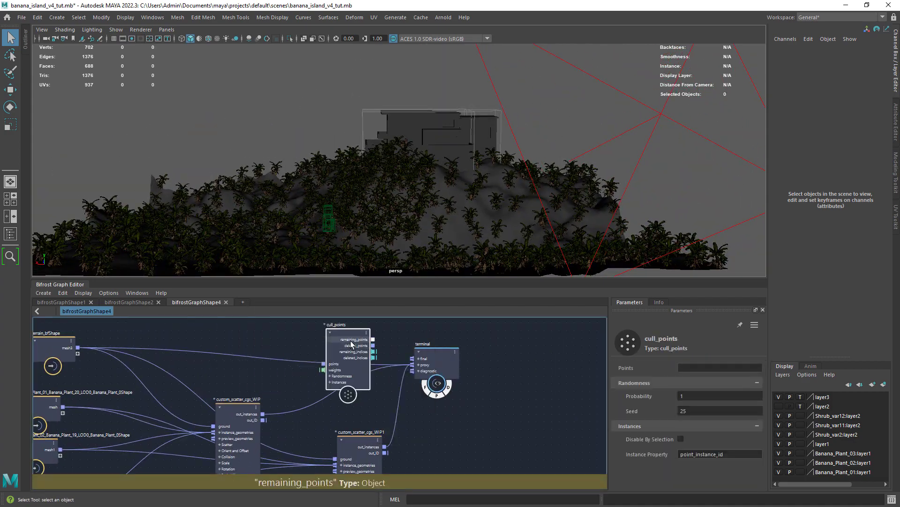
scroll(338, 349, up, 1)
drag(368, 345, 425, 362)
drag(342, 330, 371, 387)
Step: Set the cull_points Probability to 0.1 to thin the viewport proxy of the first scatter
click(691, 395)
text(0.1)
key(Return)
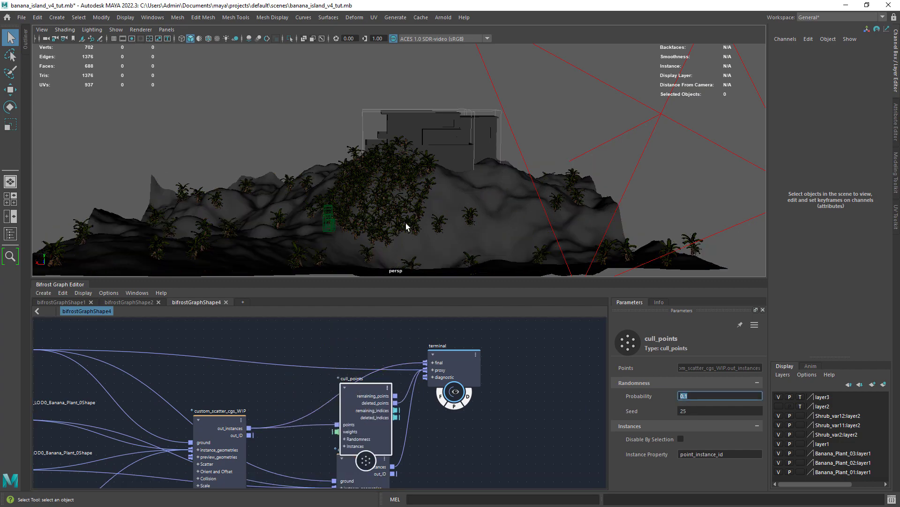
Step: Preview the scattered island with the Arnold renderer in the viewport, and return to the standard viewport renderer
alt+drag(407, 226, 439, 193)
click(141, 29)
click(146, 54)
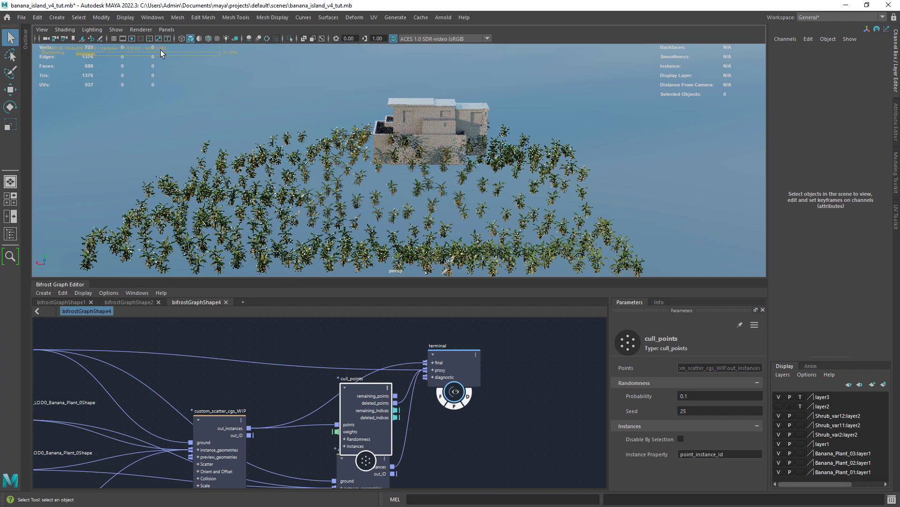
click(140, 30)
click(149, 41)
Step: Connect the terrain mesh to the terminal's final input and check it in an Arnold viewport preview
alt+middle_drag(222, 360, 299, 366)
scroll(299, 367, down, 2)
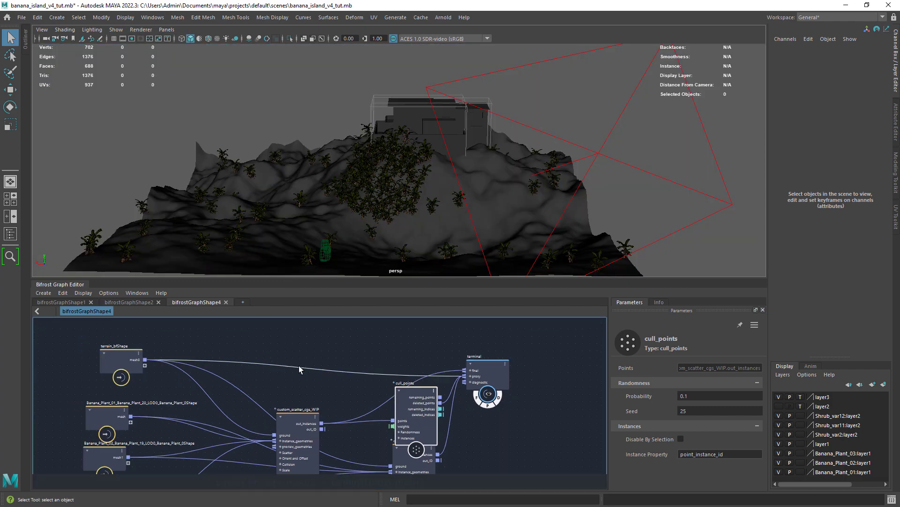
click(141, 29)
click(143, 49)
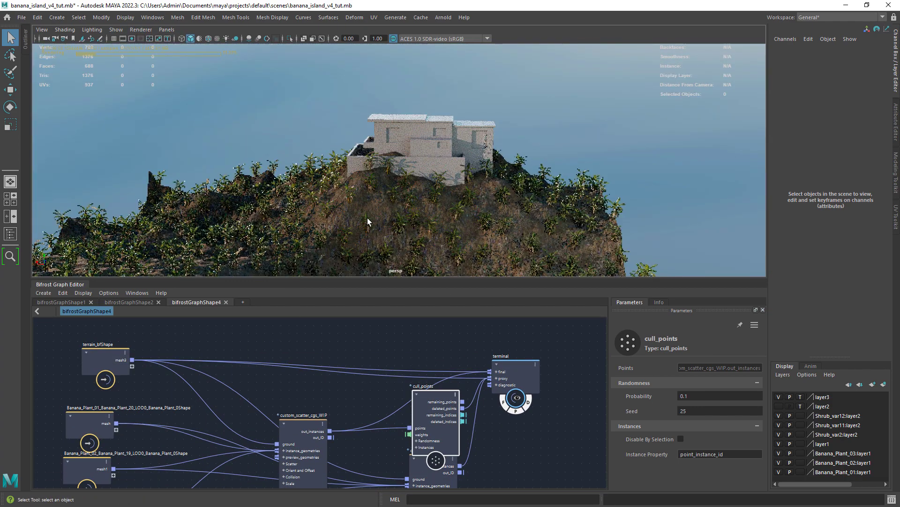
click(141, 29)
click(149, 42)
Step: Connect the masked scatter's out_instances to the terminal's final input and check it in an Arnold viewport preview
alt+middle_drag(423, 422, 370, 367)
drag(377, 413, 366, 437)
drag(398, 435, 438, 318)
click(140, 29)
click(143, 48)
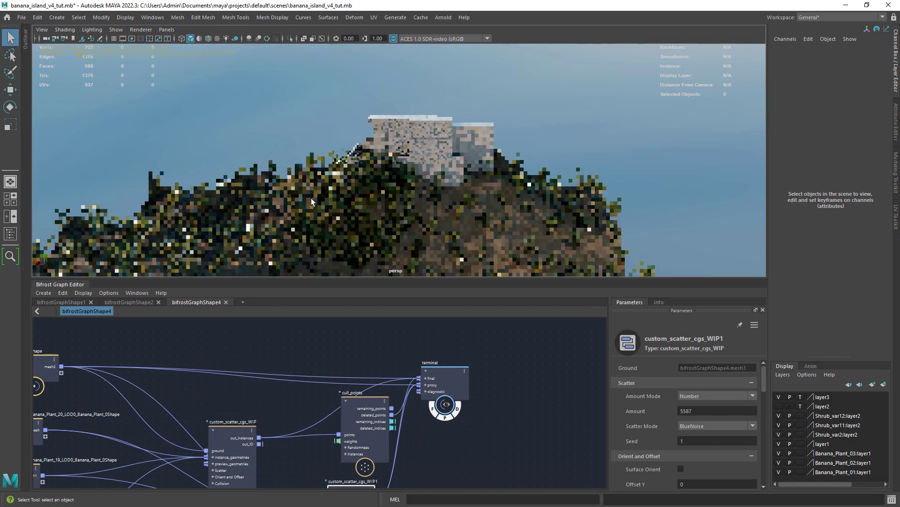
click(141, 30)
click(143, 39)
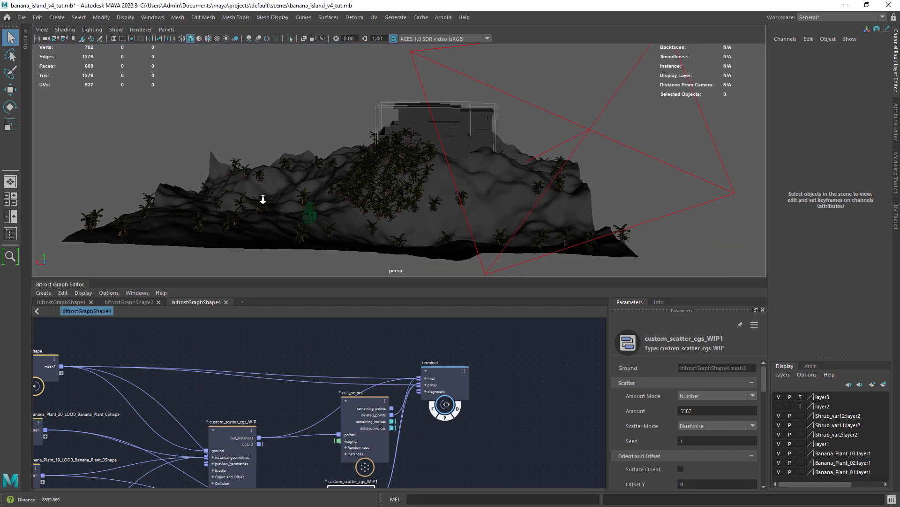
Step: Lower the cull_points Probability to 0.0235, check the Arnold preview and save the scene
drag(364, 403, 347, 404)
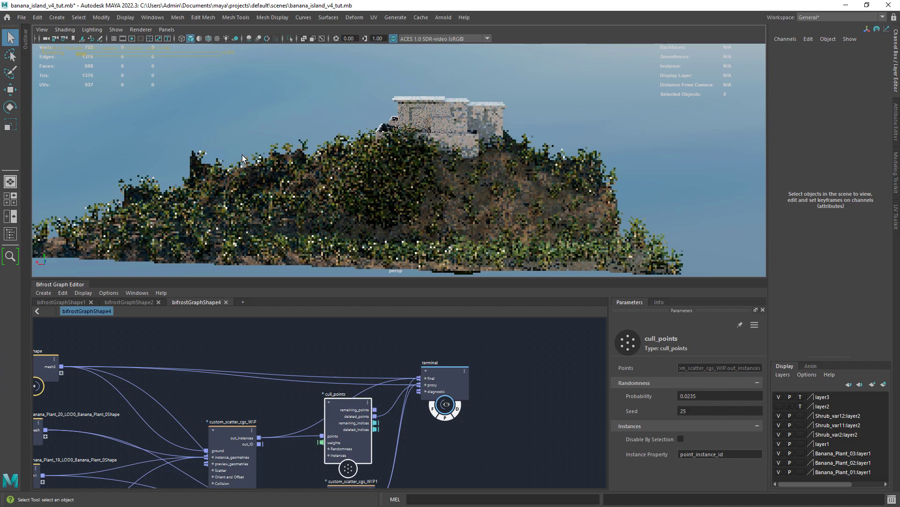
click(141, 29)
click(143, 39)
scroll(397, 200, down, 2)
double_click(691, 397)
key(ctrl+s)
Step: Bring the cgaxis_models_76_13 and cgaxis_models_76_30 tree meshes into the graph as inputs beside a third scatter compound
click(444, 394)
scroll(349, 418, down, 3)
alt+middle_drag(349, 417, 380, 311)
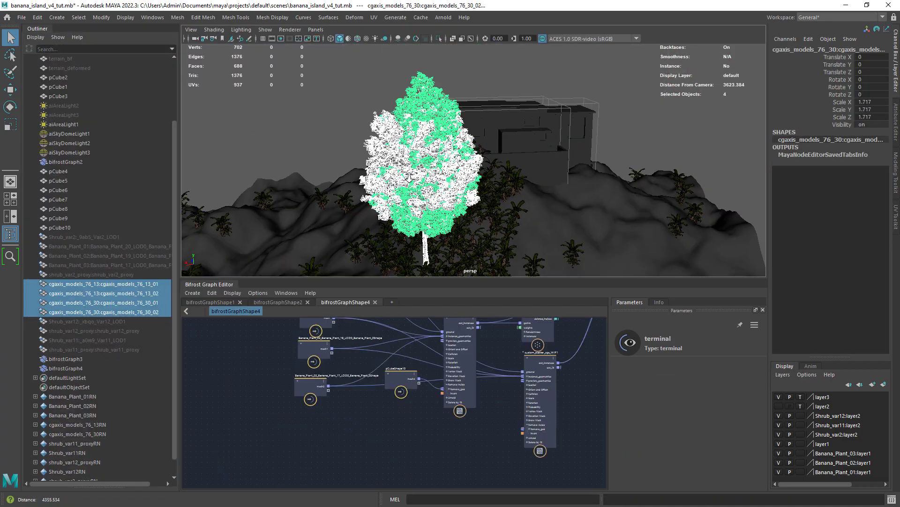
drag(103, 307, 269, 404)
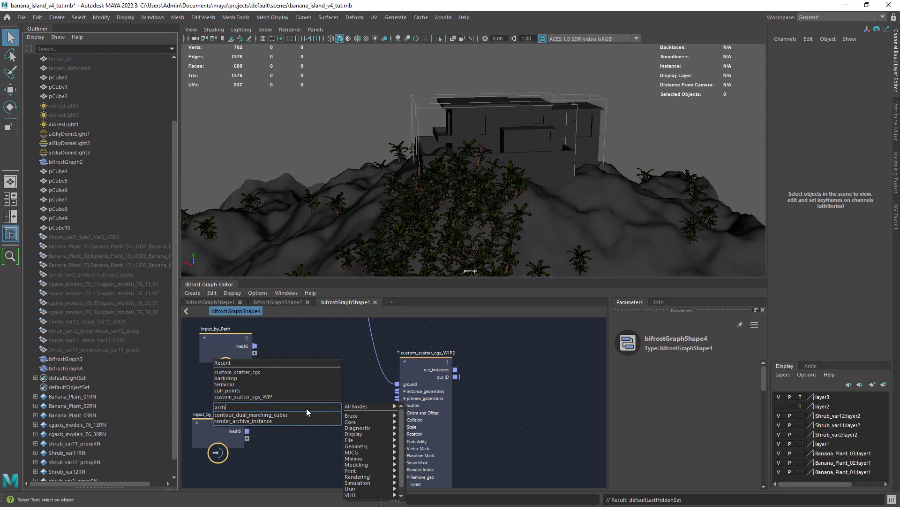
Step: Add a render_archive_instance node and assign cgaxis_models_76_13_v2.ass as its Archive File
click(306, 408)
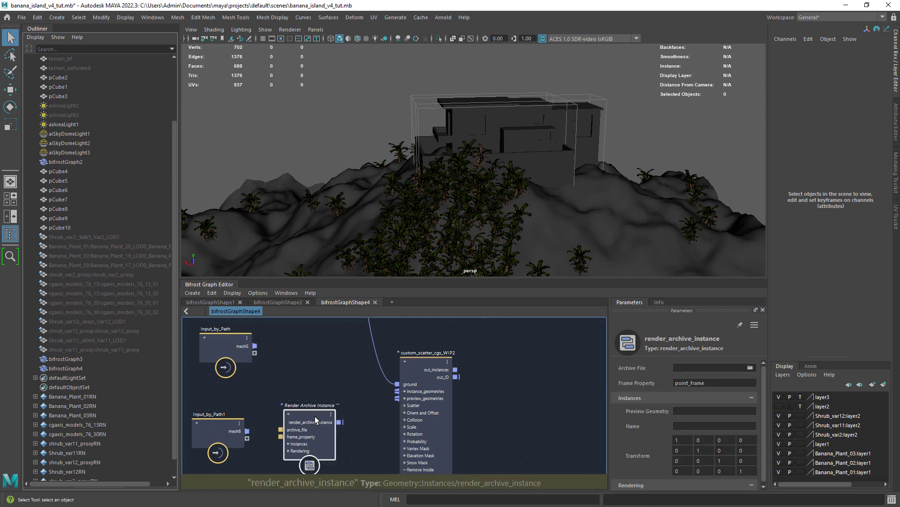
drag(315, 417, 332, 384)
click(751, 368)
click(34, 140)
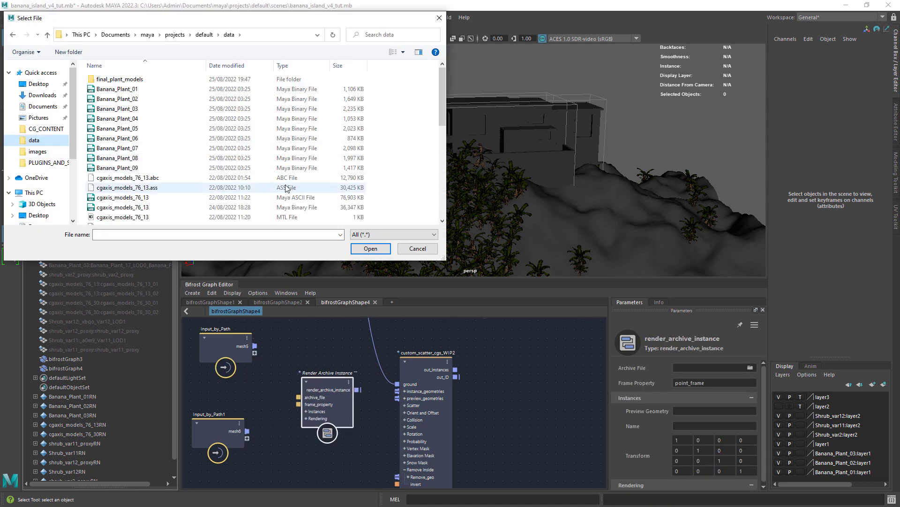
scroll(286, 188, down, 4)
double_click(168, 115)
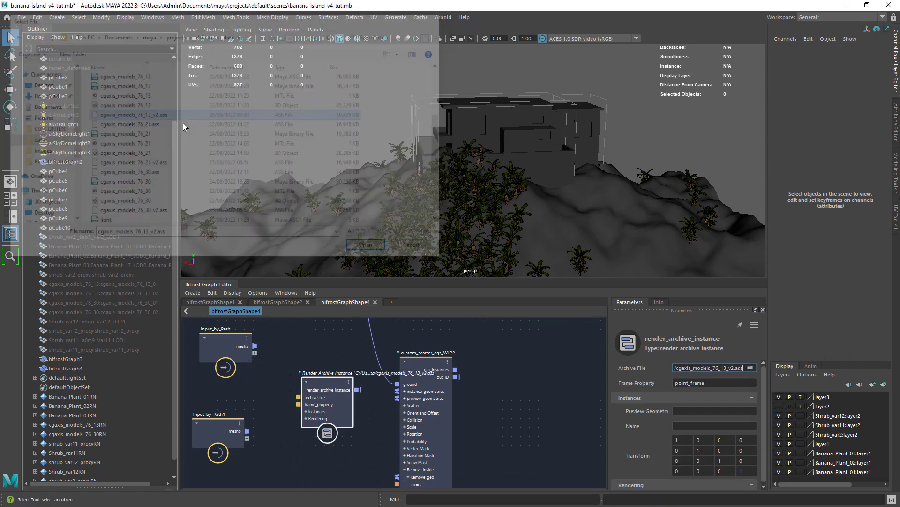
Step: Merge the first tree's meshes with a merge_geometry node and connect the merged output to the archive instance's preview_geometry
drag(325, 383, 342, 360)
scroll(275, 359, up, 2)
key(Tab)
click(283, 390)
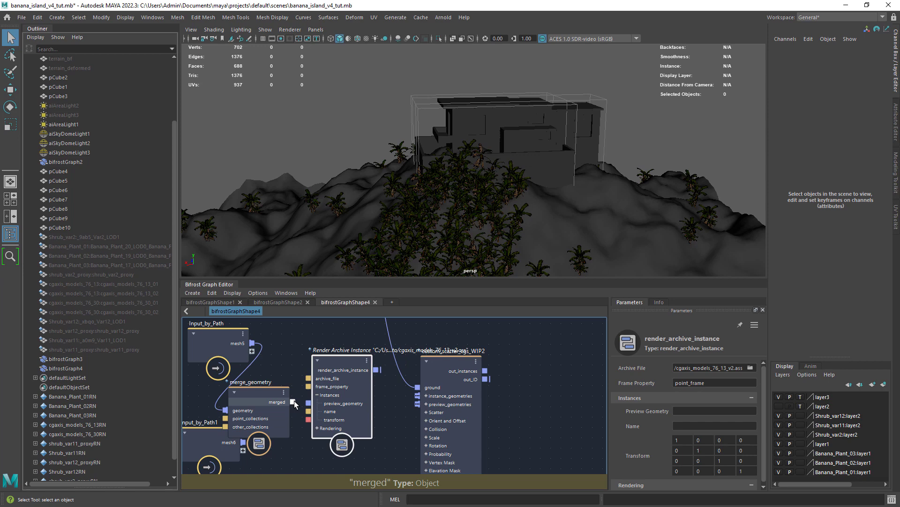
scroll(324, 400, down, 3)
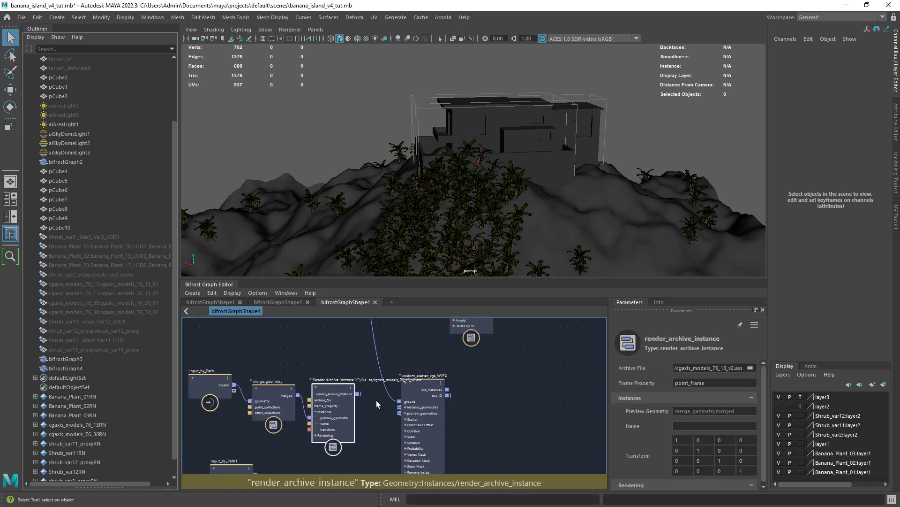
Step: Connect the archive instance's output to the third scatter's instance_geometries
drag(382, 413, 403, 409)
scroll(389, 411, up, 1)
scroll(427, 218, down, 2)
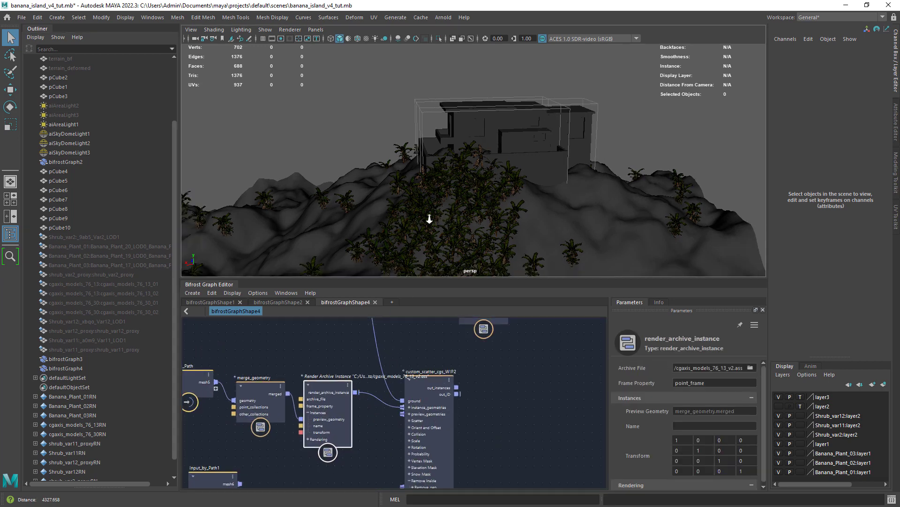
Step: Connect the third scatter's out_instances to the terminal's final and proxy inputs
scroll(459, 368, down, 3)
alt+middle_drag(457, 368, 396, 438)
click(402, 451)
alt+middle_drag(580, 348, 446, 416)
scroll(446, 416, up, 4)
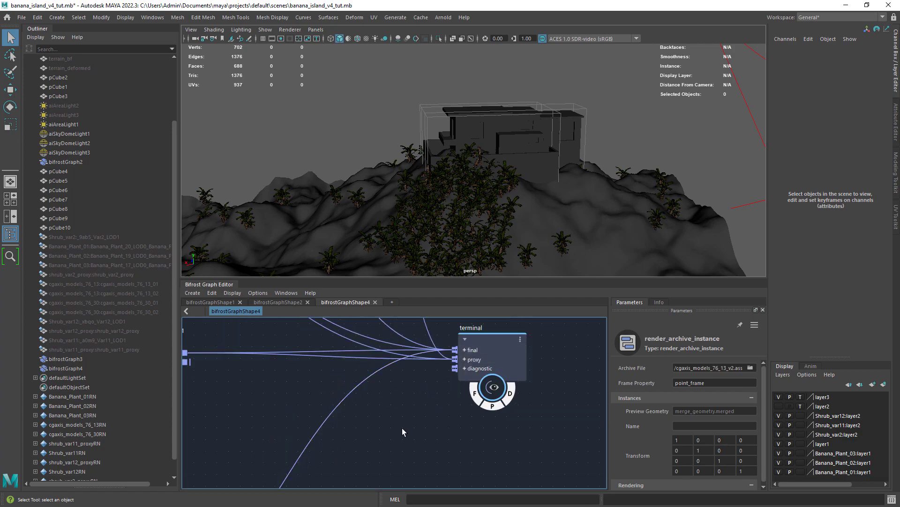
scroll(402, 429, down, 1)
alt+middle_drag(347, 462, 436, 328)
click(285, 397)
alt+middle_drag(516, 328, 475, 392)
click(387, 402)
Step: Duplicate the merge_geometry and render_archive_instance nodes and wire the second tree's input through them
scroll(436, 175, down, 5)
scroll(422, 394, down, 3)
click(328, 397)
alt+middle_drag(351, 422, 478, 356)
key(Tab)
key(ctrl+v)
Step: Assign the second tree's archive file to the duplicated archive instance and connect it to the third scatter's instance_geometries
click(751, 368)
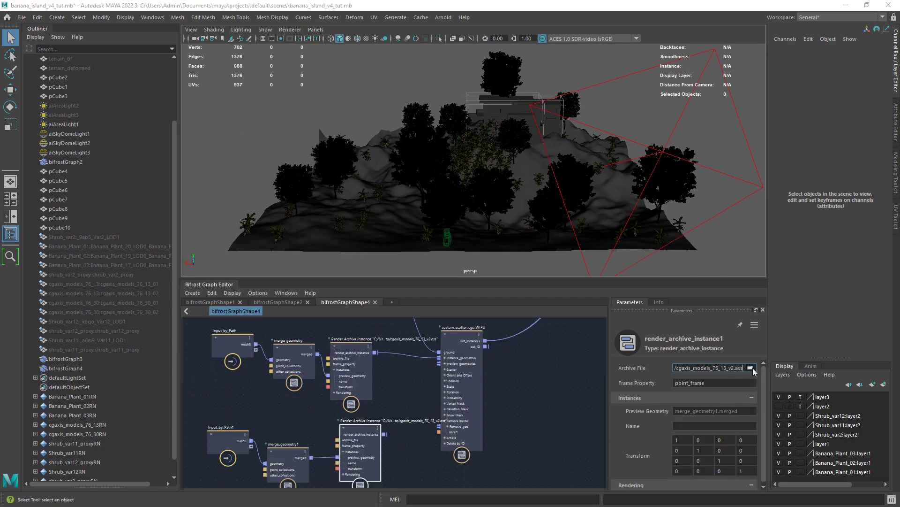
scroll(188, 178, down, 3)
double_click(136, 195)
drag(384, 434, 439, 358)
Step: Adjust the amount and seed of the third scatter to redistribute the trees over the island
click(461, 334)
ctrl+drag(717, 412, 769, 416)
alt+drag(358, 172, 403, 179)
scroll(685, 422, up, 4)
drag(651, 440, 676, 440)
alt+drag(451, 202, 488, 189)
Step: Try the elevation mask on the third scatter's trees
scroll(446, 394, down, 3)
alt+middle_drag(492, 343, 437, 432)
drag(764, 394, 765, 458)
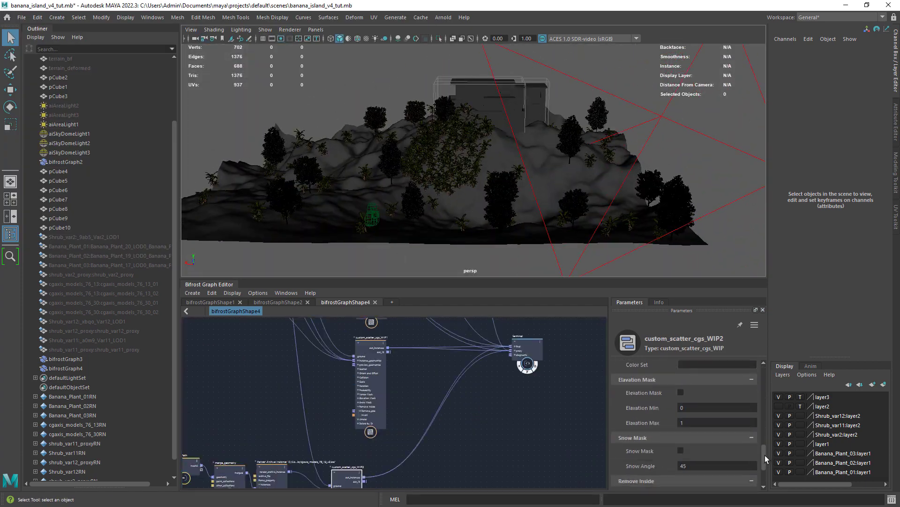
click(680, 393)
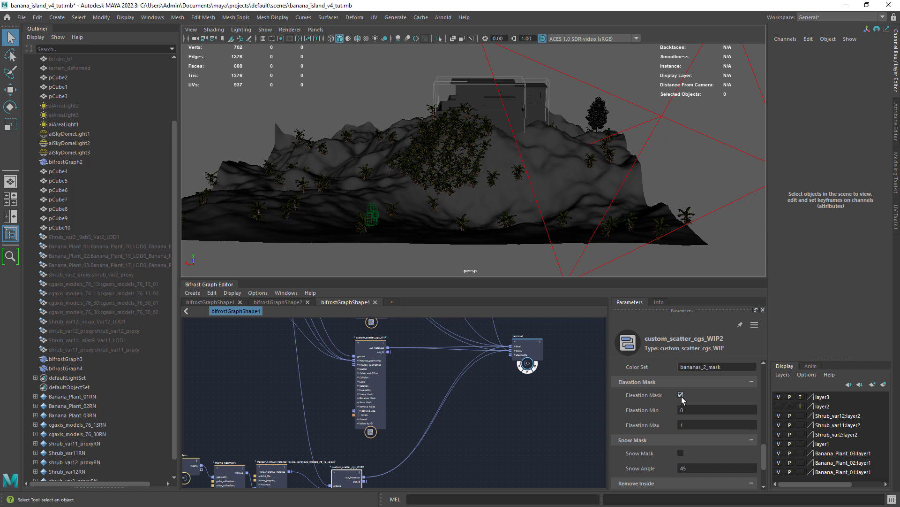
Step: Set the probability of the cull_points node after the first scatter to 1
alt+middle_drag(497, 342, 410, 424)
scroll(431, 386, up, 2)
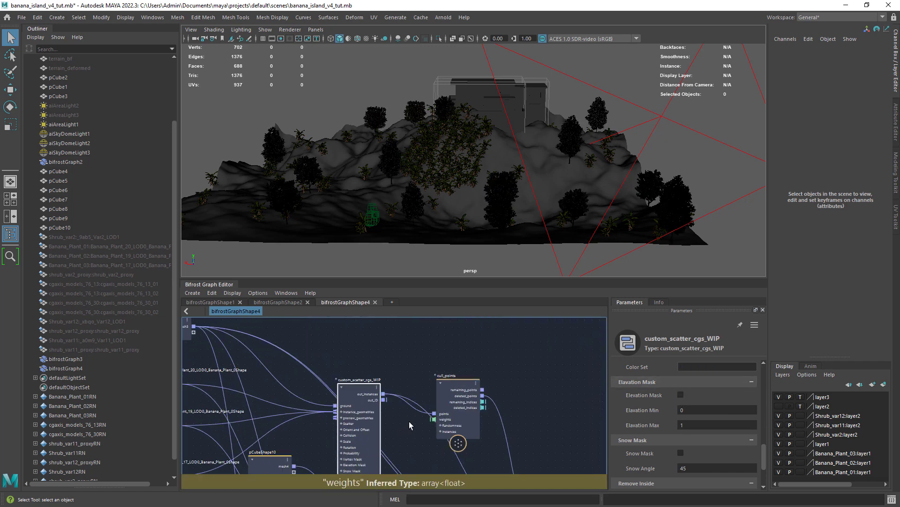
click(459, 393)
double_click(685, 397)
text(1)
key(Return)
Step: Enable the elevation mask on the first scatter and adjust its minimum and maximum, with Elevation Max at 1.335
click(361, 393)
drag(362, 393, 367, 382)
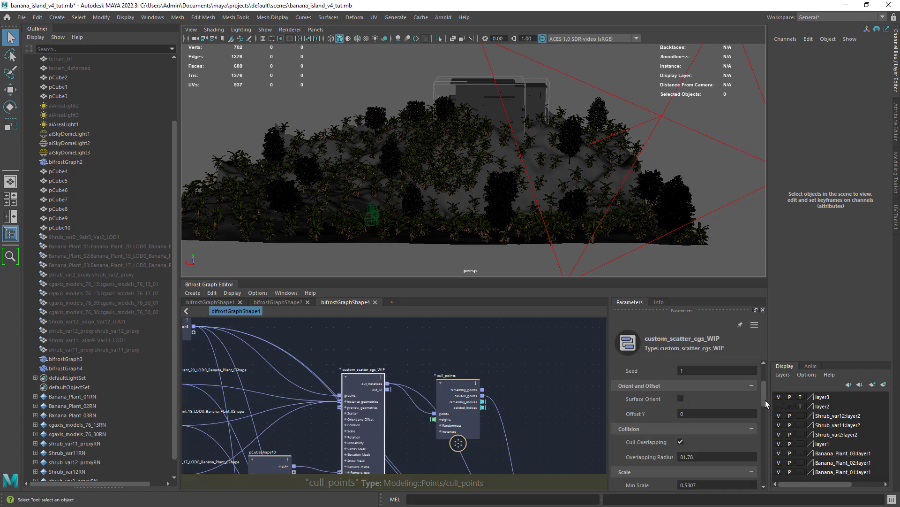
click(681, 414)
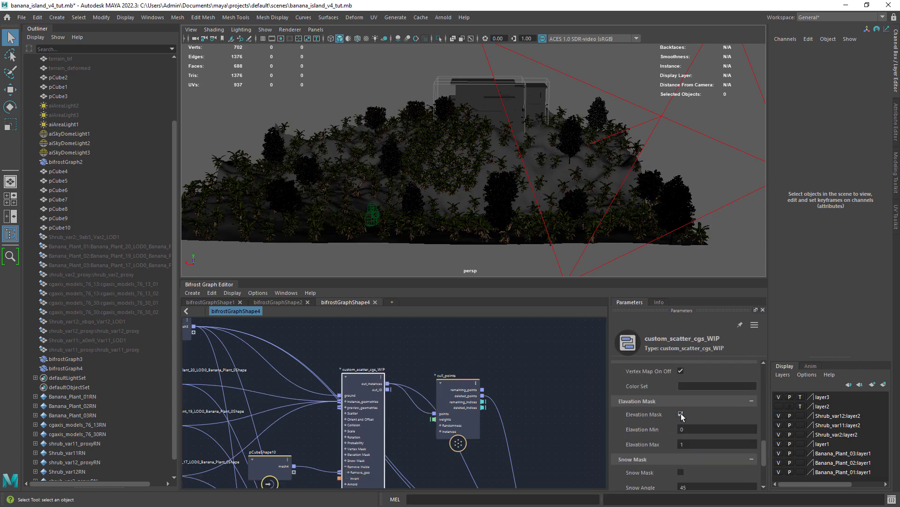
click(682, 415)
click(682, 415)
drag(645, 431, 657, 431)
drag(652, 444, 679, 443)
Step: Enable the first scatter's snow mask and set the snow angle to 28.44
scroll(679, 436, down, 3)
click(680, 394)
drag(644, 407, 598, 406)
Step: Turn off the first scatter's snow mask and try the Remove Inside Invert option, checking the terrain from above in wireframe
alt+drag(539, 197, 537, 222)
scroll(532, 376, down, 2)
scroll(533, 376, up, 1)
alt+drag(605, 157, 574, 263)
key(4)
click(681, 393)
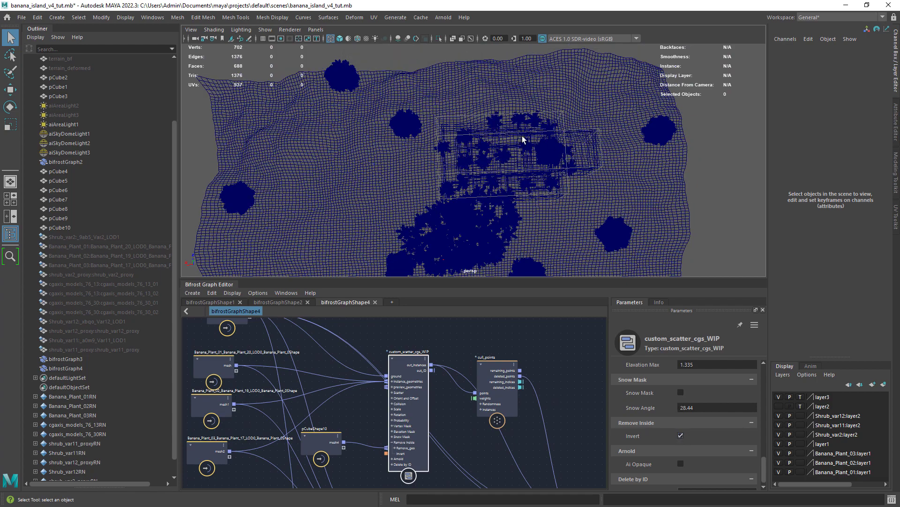
click(681, 435)
mouse_move(636, 272)
alt+mouse_down()
mouse_move(589, 225)
mouse_move(585, 207)
alt+mouse_up()
key(5)
scroll(766, 469, down, 1)
scroll(474, 188, up, 5)
Step: Lower the cull_points probability to 0.1
click(495, 365)
double_click(687, 396)
text(0.1)
key(Return)
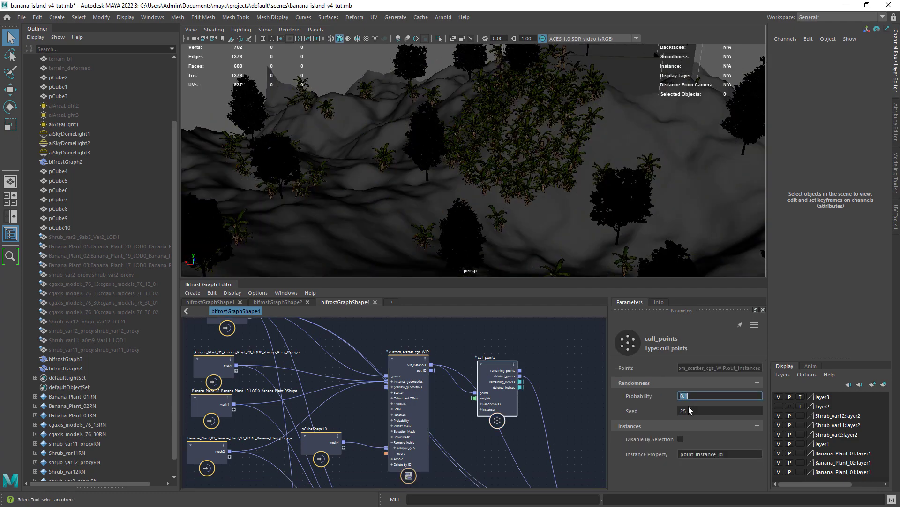
Step: Preview a close-up region of the banana plants with the Arnold viewport renderer and switch the preview back off
scroll(517, 227, up, 10)
click(290, 30)
click(299, 49)
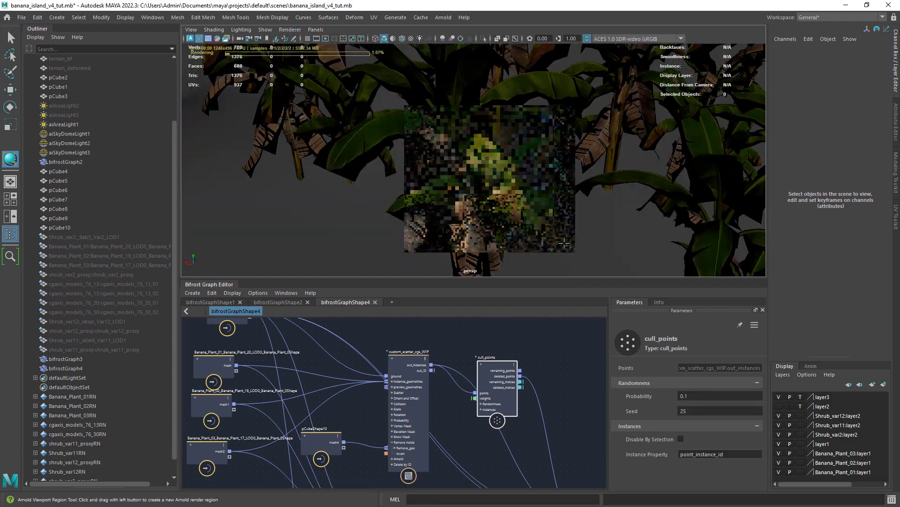
click(290, 30)
click(300, 39)
Step: Render a region of the banana plants with Ai Opaque enabled on the second scatter, and disable Ai Opaque
click(408, 375)
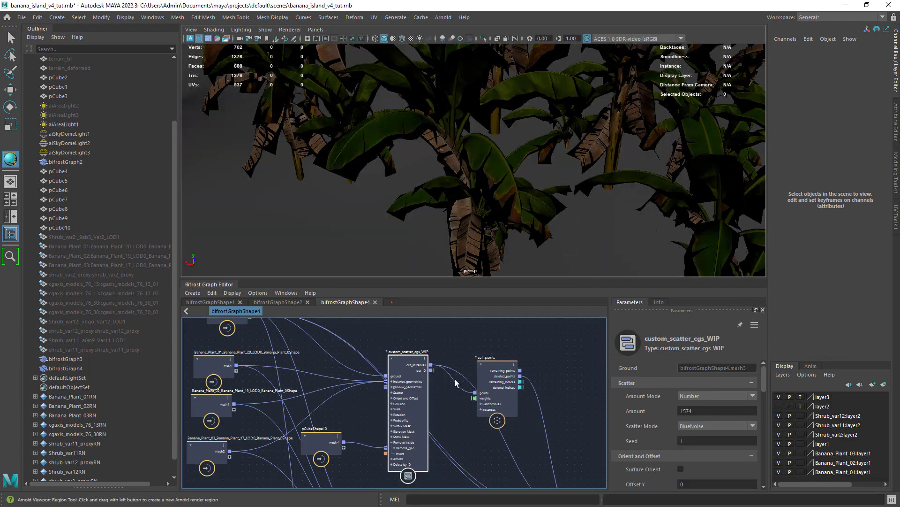
alt+middle_drag(457, 382, 455, 251)
click(394, 394)
drag(764, 375, 772, 478)
drag(405, 105, 576, 253)
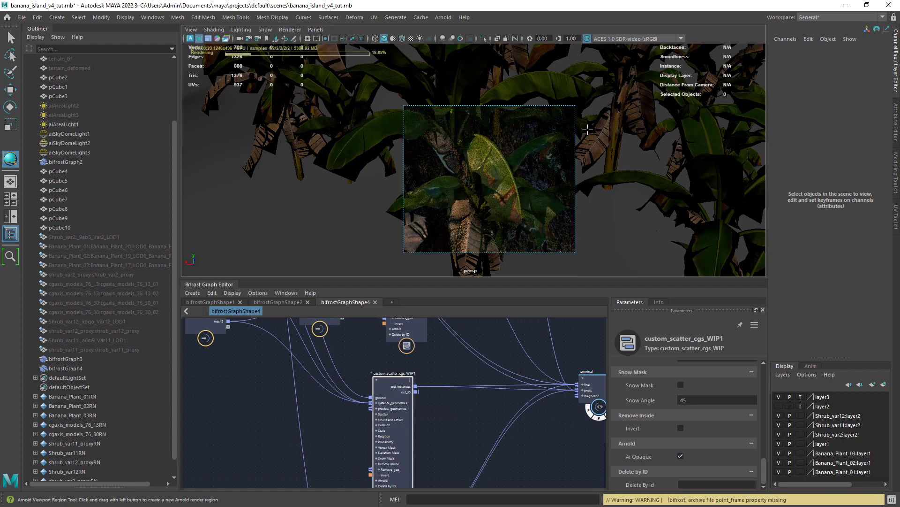
click(681, 456)
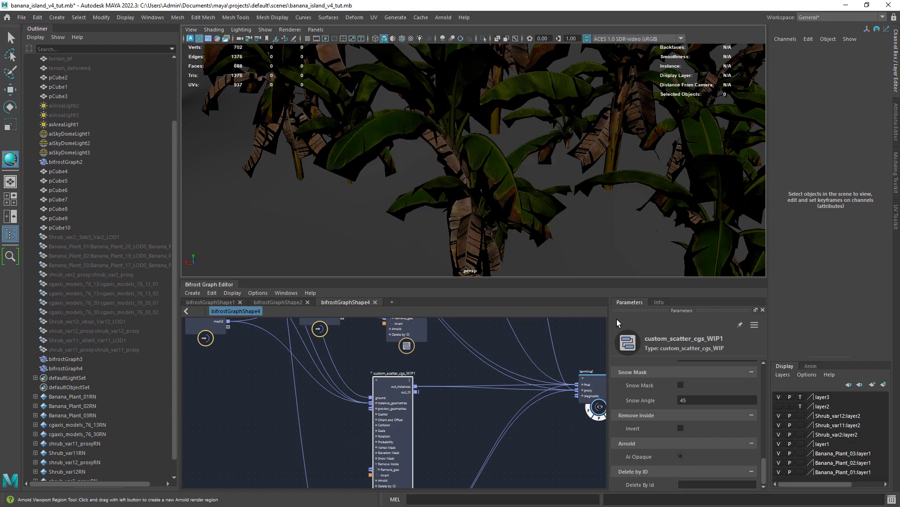
Step: Raise the cull_points probability to 1 and inspect the denser banana plants up close
scroll(581, 166, down, 10)
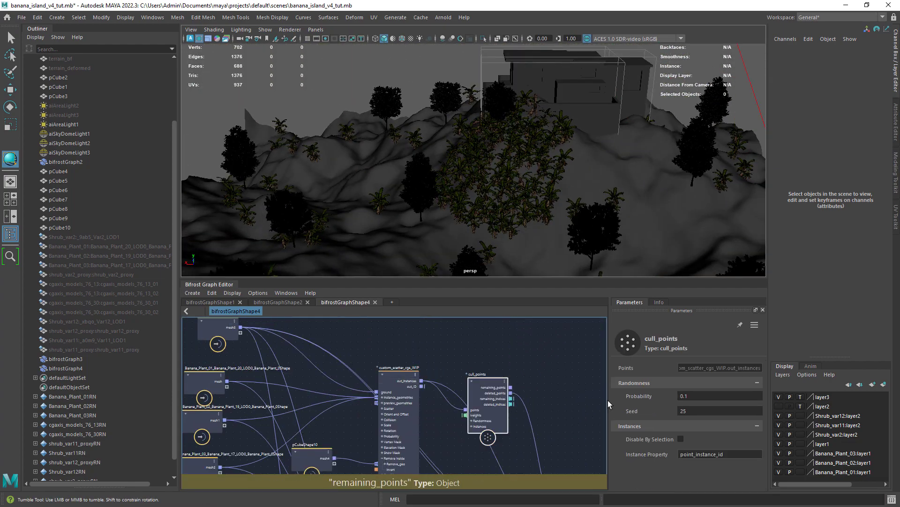
scroll(529, 188, up, 10)
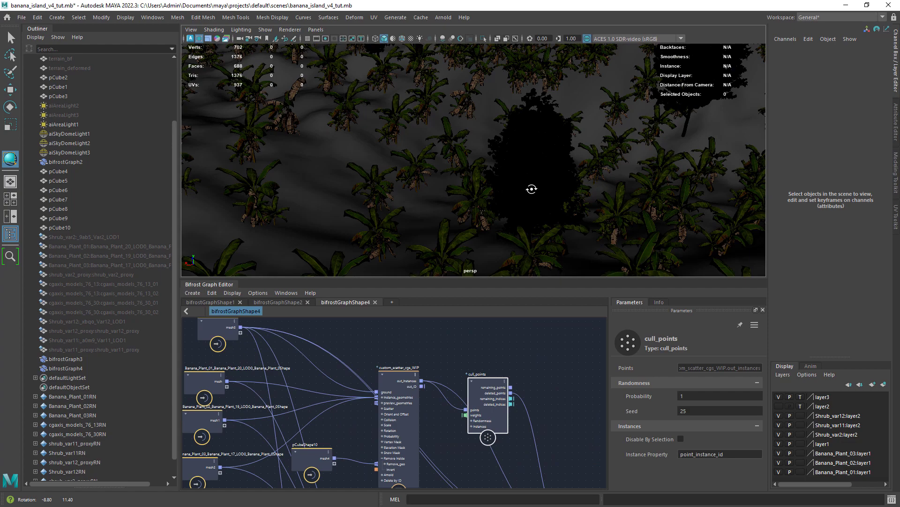
scroll(427, 360, down, 3)
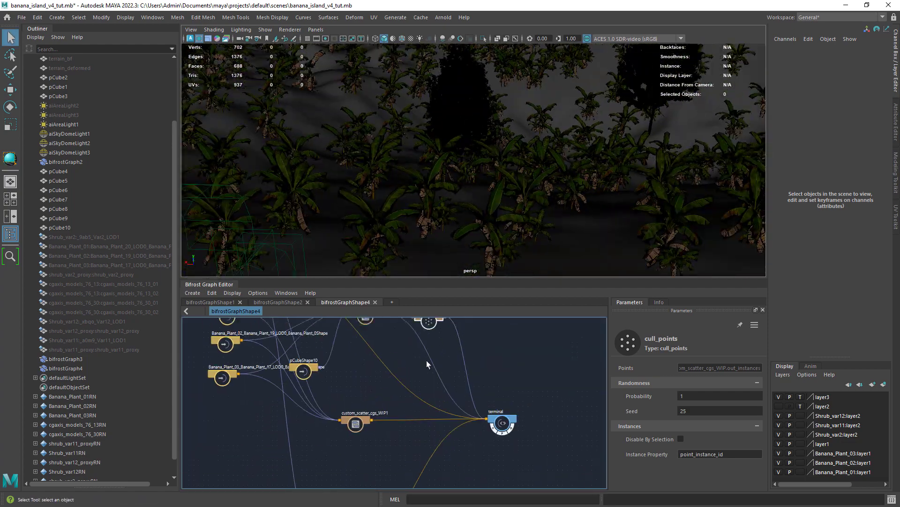
Step: Connect the first scatter's out_ID to the terminal's final input to display the instance IDs in the viewport
scroll(399, 337, up, 5)
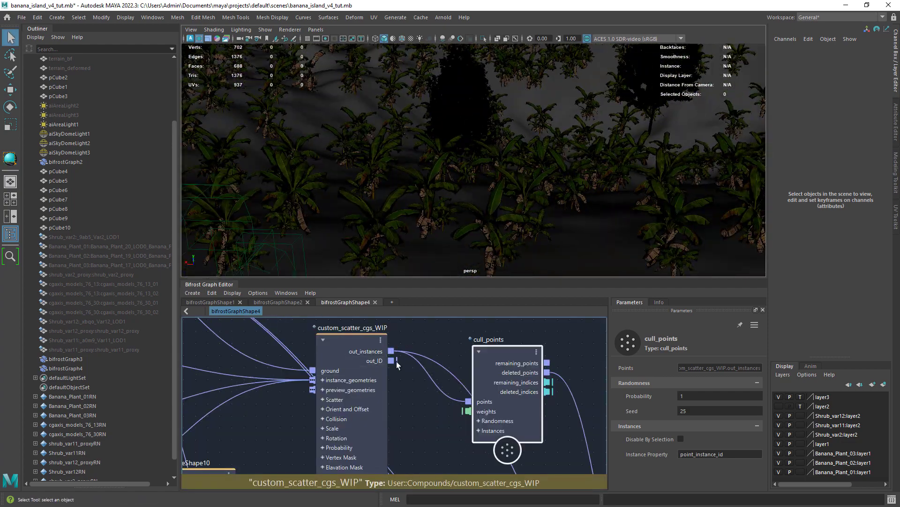
scroll(436, 385, down, 4)
drag(393, 352, 439, 383)
scroll(478, 415, up, 4)
scroll(488, 220, up, 5)
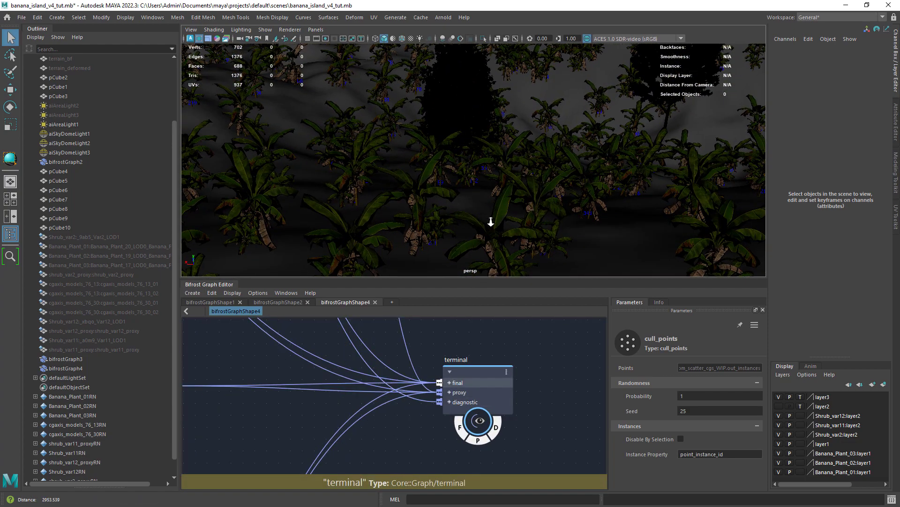
scroll(502, 234, down, 4)
alt+middle_drag(501, 235, 470, 238)
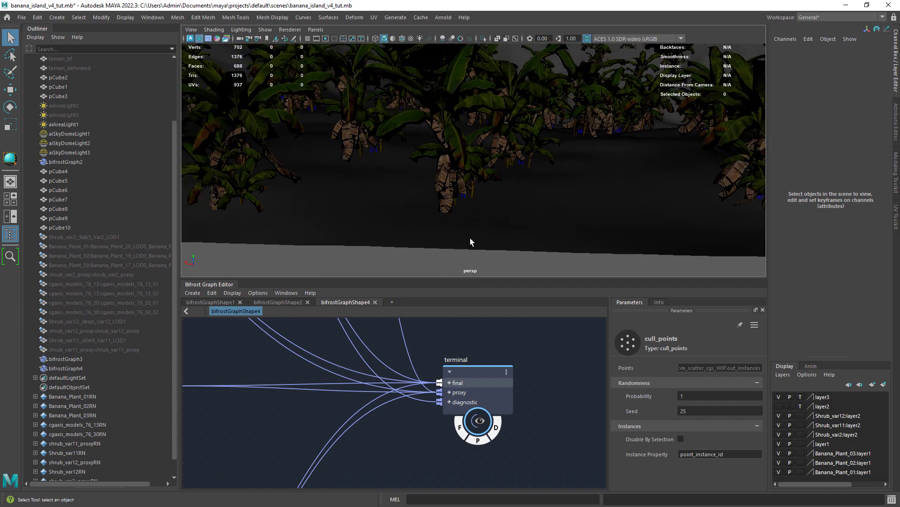
Step: Delete banana plant instance 71 by entering its ID in the first scatter's Delete By Id parameter
alt+middle_drag(414, 333, 483, 436)
alt+middle_drag(371, 324, 434, 472)
click(282, 365)
scroll(760, 408, down, 3)
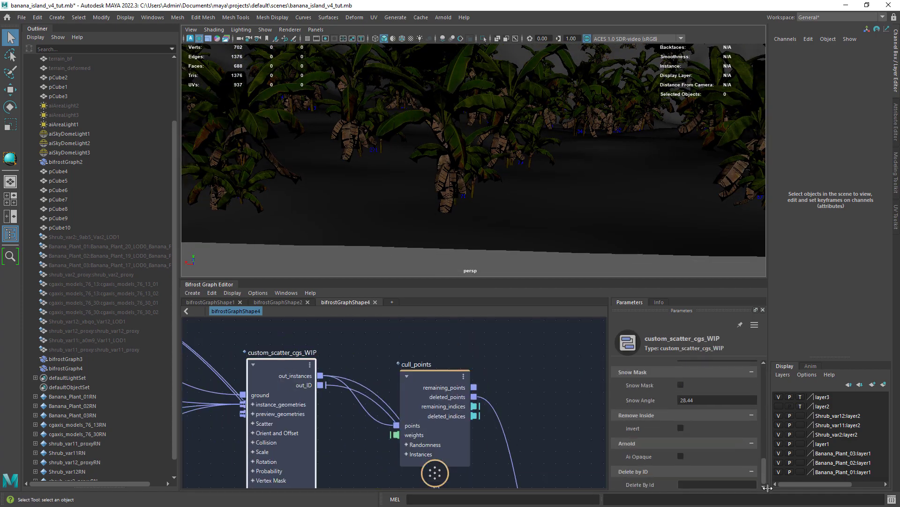
click(694, 484)
text(71,)
key(Return)
Step: Add instance ID 216 to the first scatter's Delete By Id list
scroll(540, 243, down, 5)
alt+middle_drag(541, 243, 595, 243)
scroll(596, 243, down, 3)
alt+drag(596, 243, 492, 182)
scroll(485, 215, up, 3)
click(692, 485)
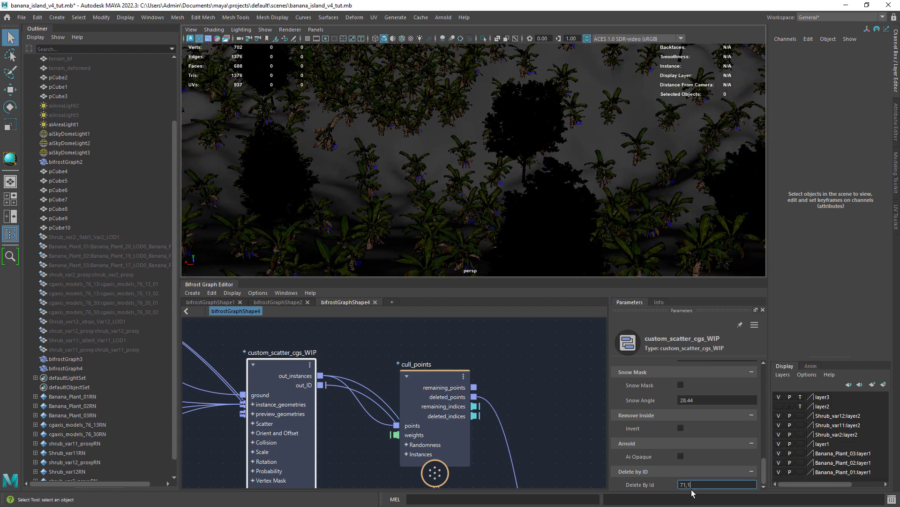
text(16,)
scroll(474, 221, up, 10)
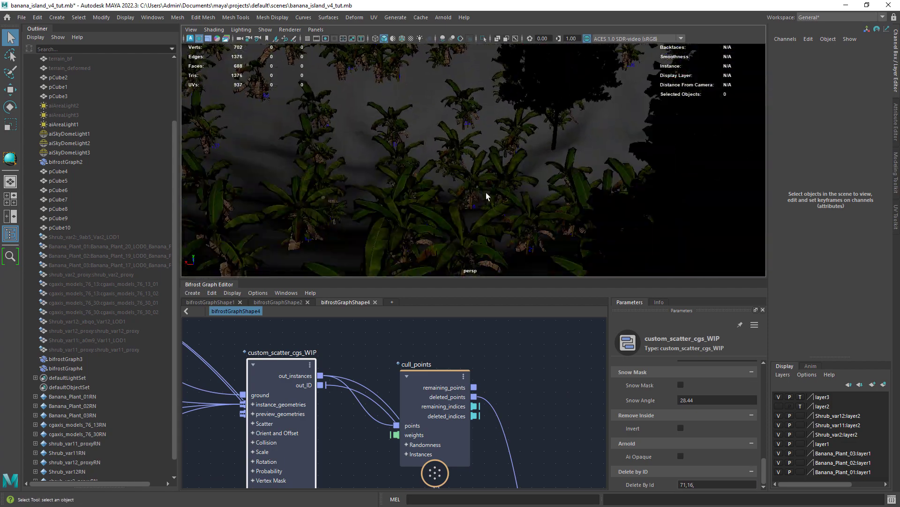
click(687, 485)
text(2)
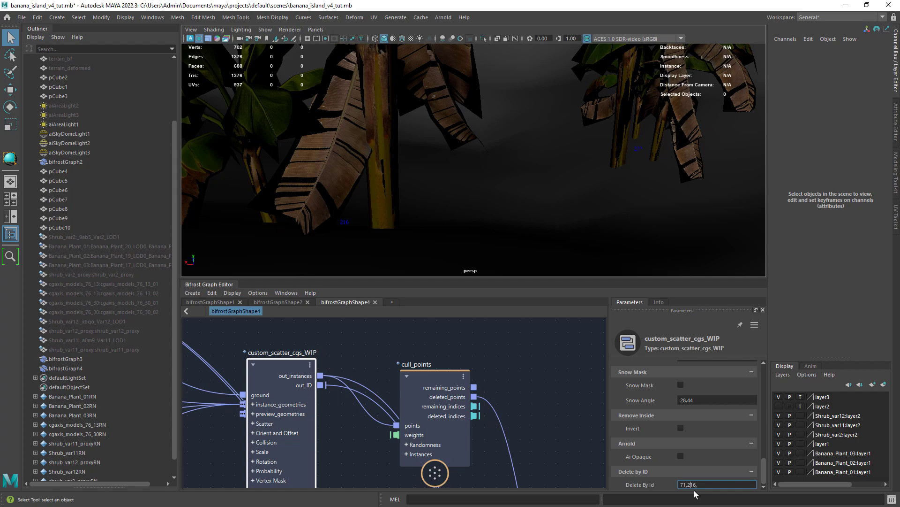
Step: Find another unwanted banana plant and add its ID 398 to the Delete By Id list
scroll(513, 222, down, 6)
scroll(512, 221, up, 6)
alt+middle_drag(512, 222, 494, 215)
scroll(491, 223, up, 8)
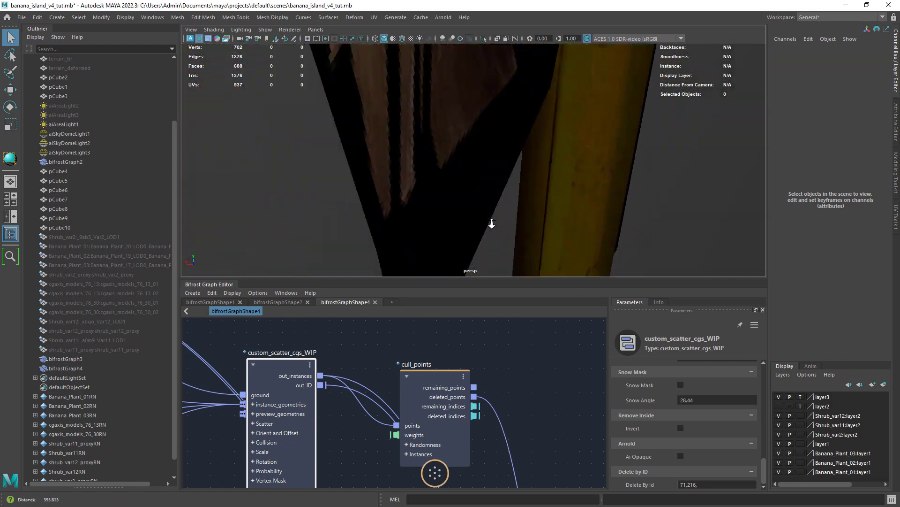
scroll(502, 168, down, 5)
scroll(502, 168, down, 3)
click(708, 487)
text(398,)
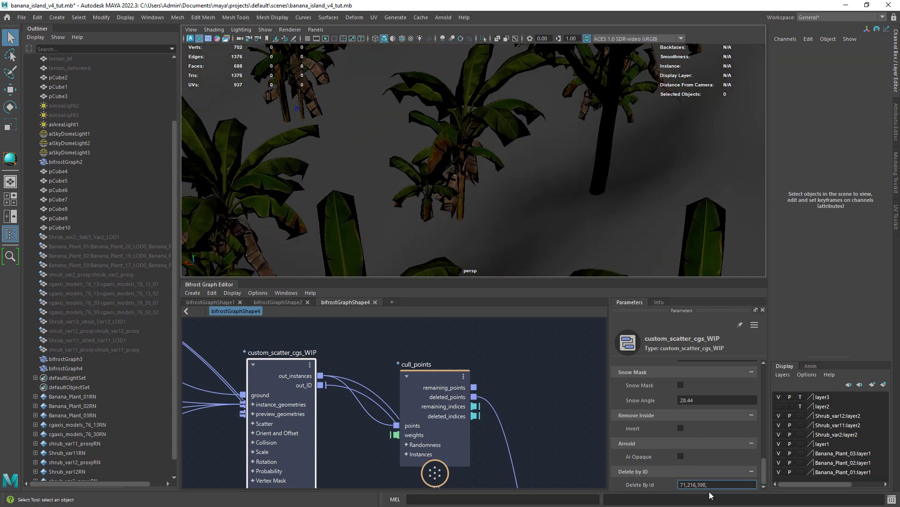
key(Return)
scroll(501, 170, down, 10)
drag(764, 469, 756, 388)
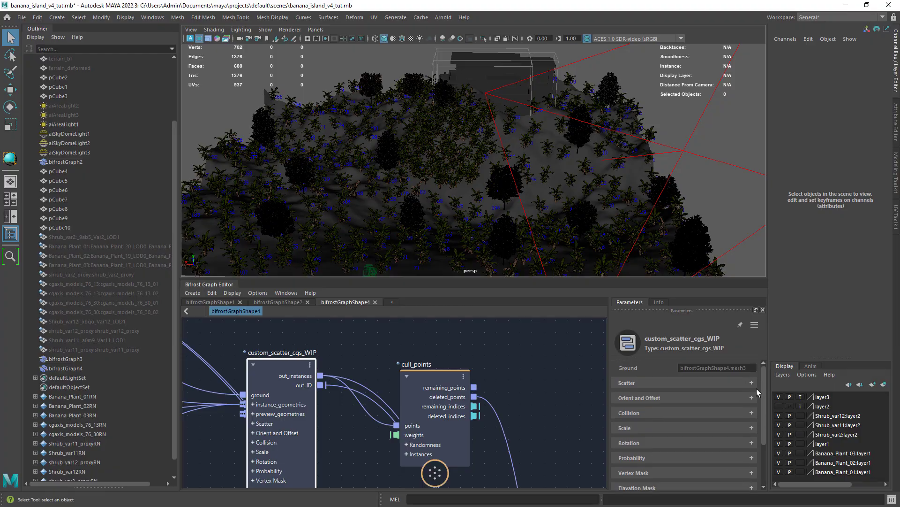